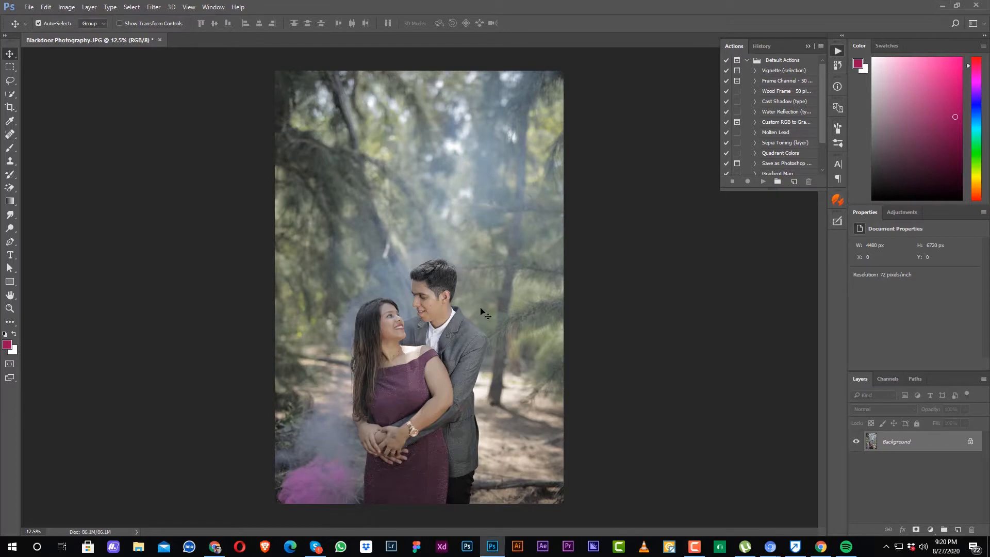
Step: Duplicate the Background layer of the couple's photo for retouching
{"action": "left_click_drag", "start_coordinate": [892, 442], "coordinate": [959, 530]}
{"action": "left_click_drag", "start_coordinate": [650, 419], "coordinate": [534, 351]}
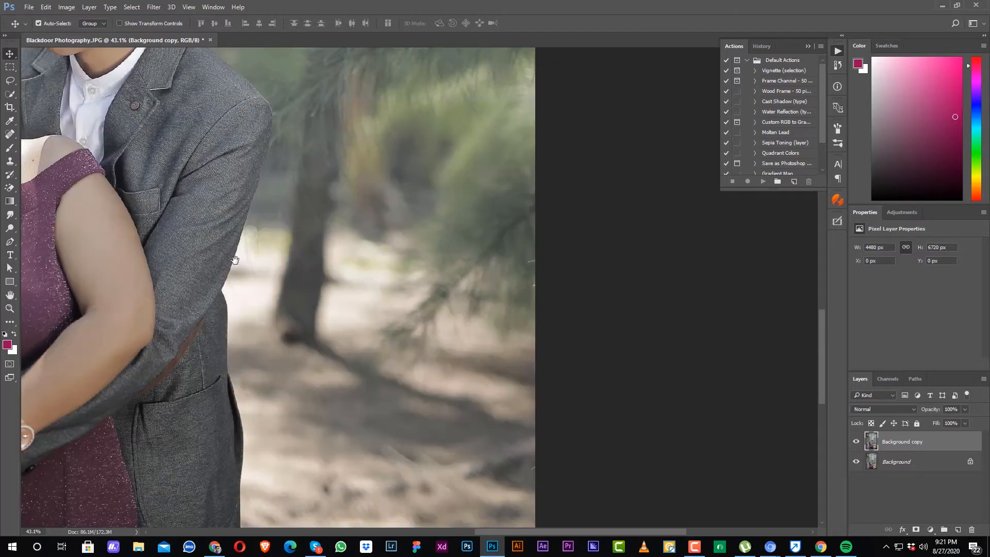
{"action": "left_click_drag", "start_coordinate": [235, 260], "coordinate": [504, 367]}
{"action": "left_click_drag", "start_coordinate": [468, 217], "coordinate": [530, 372]}
{"action": "left_click", "coordinate": [157, 7]}
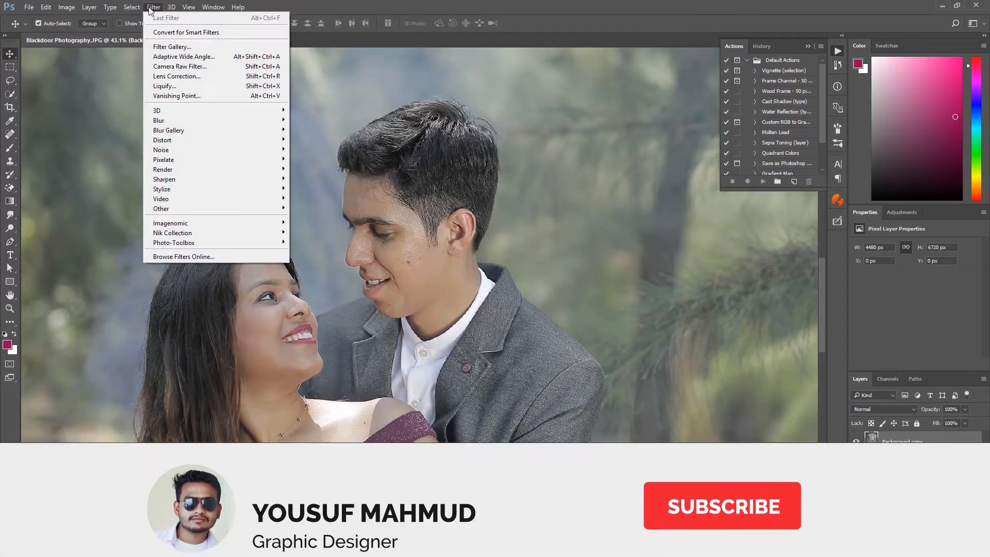
{"action": "left_click", "coordinate": [276, 5]}
{"action": "left_click", "coordinate": [344, 287]}
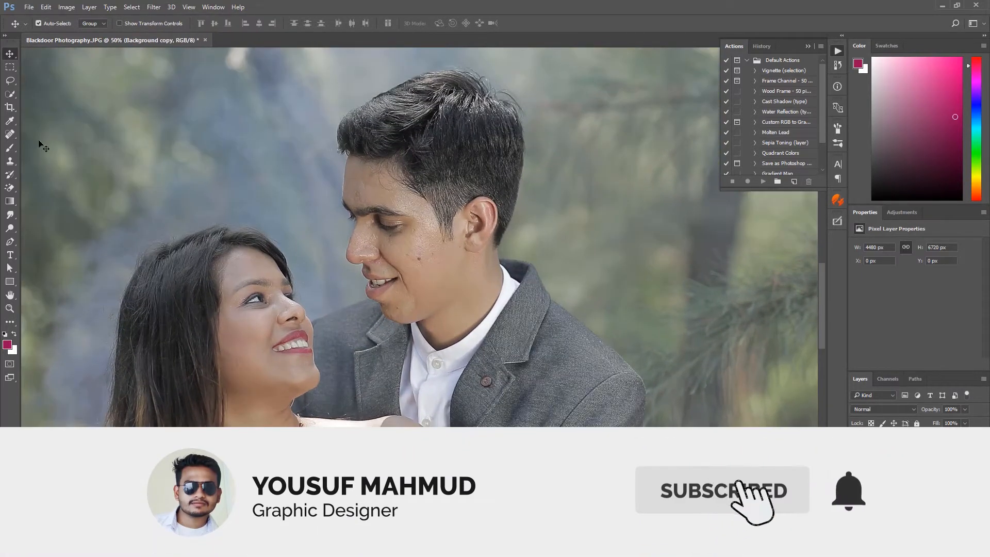
Step: Remove the spots on the man's cheek using the Spot Healing Brush, set to Content-Aware and sampling all layers
{"action": "left_click", "coordinate": [10, 134]}
{"action": "left_click", "coordinate": [292, 24]}
{"action": "left_click", "coordinate": [353, 25]}
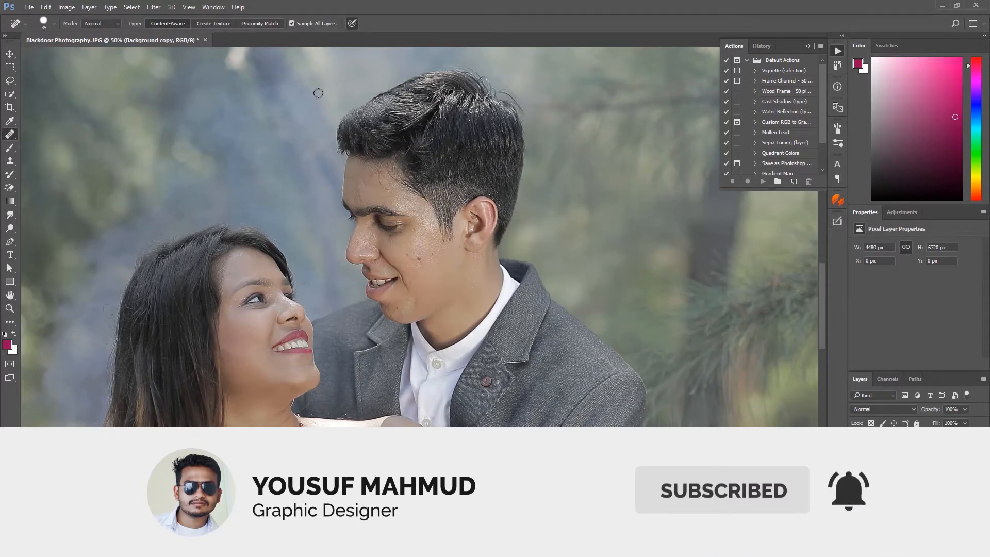
{"action": "left_click", "coordinate": [397, 267], "text": "ctrl"}
{"action": "left_click", "coordinate": [438, 277], "text": "ctrl"}
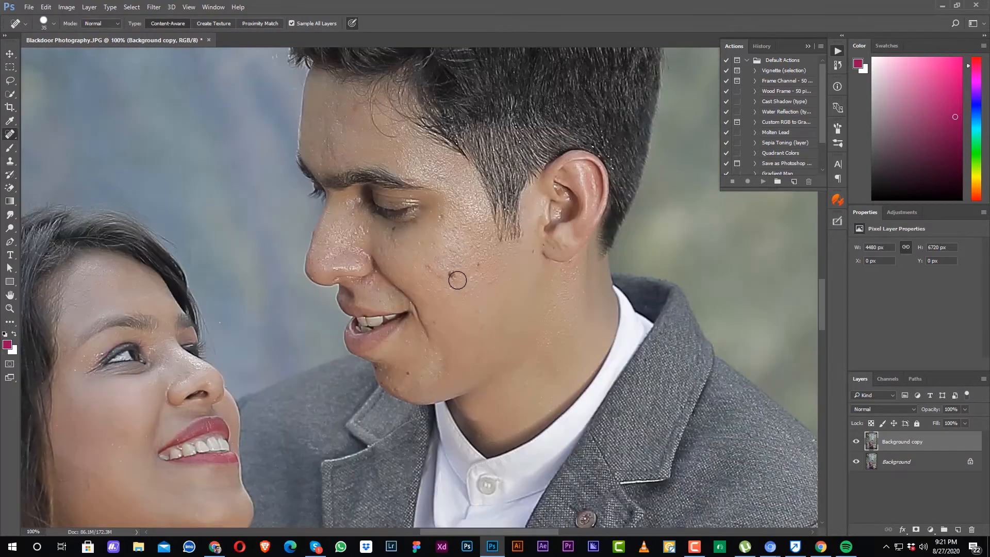
{"action": "left_click", "coordinate": [448, 272]}
{"action": "left_click", "coordinate": [433, 271]}
Step: Reduce the healing brush size to 20 and clean the small blemishes across the man's upper cheek
{"action": "key", "text": "["}
{"action": "key", "text": "["}
{"action": "key", "text": "["}
{"action": "left_click", "coordinate": [451, 286]}
{"action": "left_click", "coordinate": [464, 258]}
{"action": "left_click", "coordinate": [458, 262]}
{"action": "left_click", "coordinate": [450, 234]}
{"action": "left_click", "coordinate": [446, 232]}
Step: Heal the remaining small marks beside the man's nose, near his ear, on his chin and on his lower cheek
{"action": "left_click", "coordinate": [396, 247]}
{"action": "left_click", "coordinate": [395, 239]}
{"action": "left_click", "coordinate": [533, 253]}
{"action": "left_click", "coordinate": [411, 371]}
{"action": "left_click", "coordinate": [389, 385]}
{"action": "left_click", "coordinate": [382, 370]}
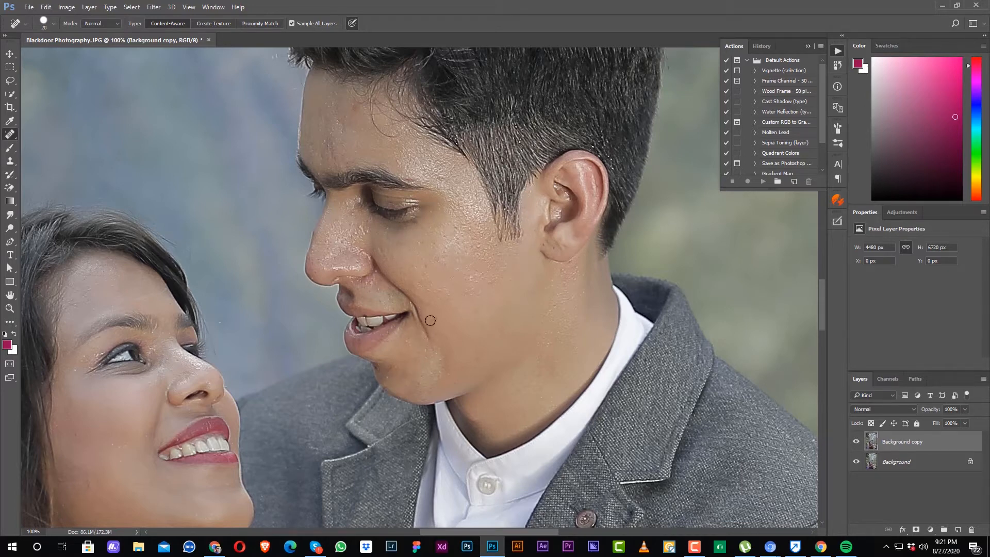
{"action": "left_click", "coordinate": [479, 313]}
{"action": "left_click", "coordinate": [435, 253]}
{"action": "key", "text": "bracketright"}
{"action": "left_click", "coordinate": [345, 230]}
Step: Heal the blemishes under the woman's chin and on her neck and upper chest
{"action": "left_click_drag", "start_coordinate": [225, 420], "coordinate": [366, 263]}
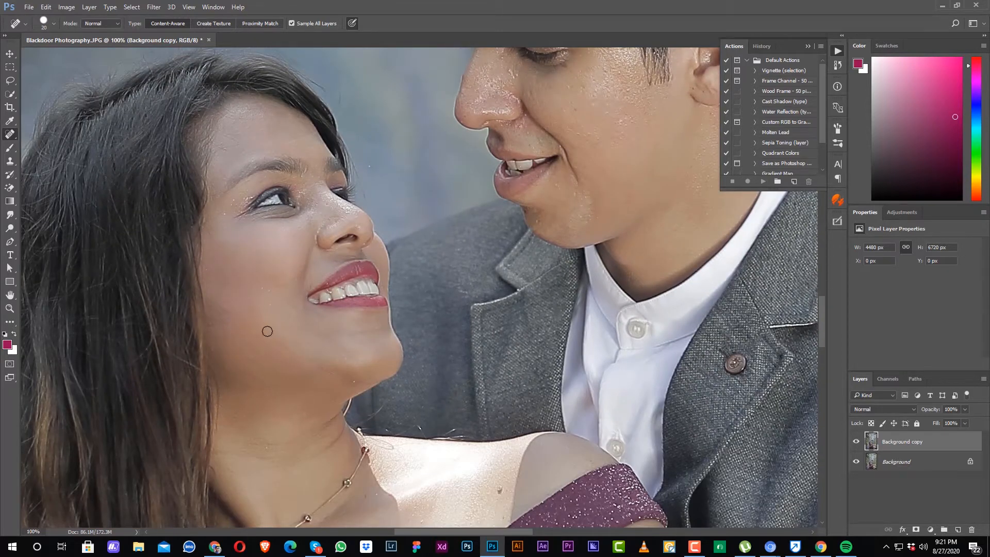
{"action": "left_click", "coordinate": [356, 388]}
{"action": "left_click_drag", "start_coordinate": [251, 449], "coordinate": [267, 449]}
{"action": "left_click_drag", "start_coordinate": [494, 460], "coordinate": [471, 380]}
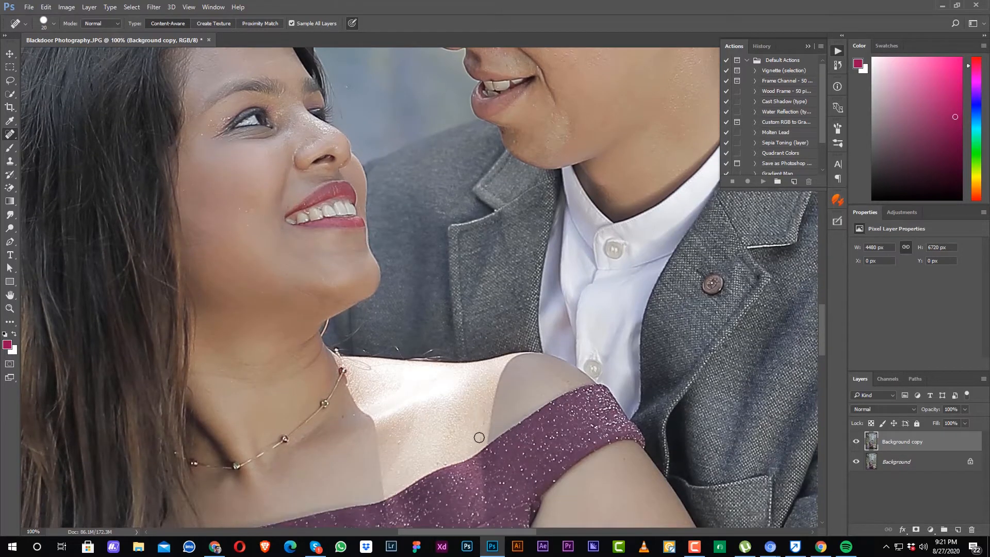
{"action": "mouse_move", "coordinate": [441, 465]}
{"action": "left_mouse_down"}
{"action": "mouse_move", "coordinate": [436, 407]}
{"action": "mouse_move", "coordinate": [467, 421]}
{"action": "left_mouse_up"}
{"action": "left_click", "coordinate": [324, 431]}
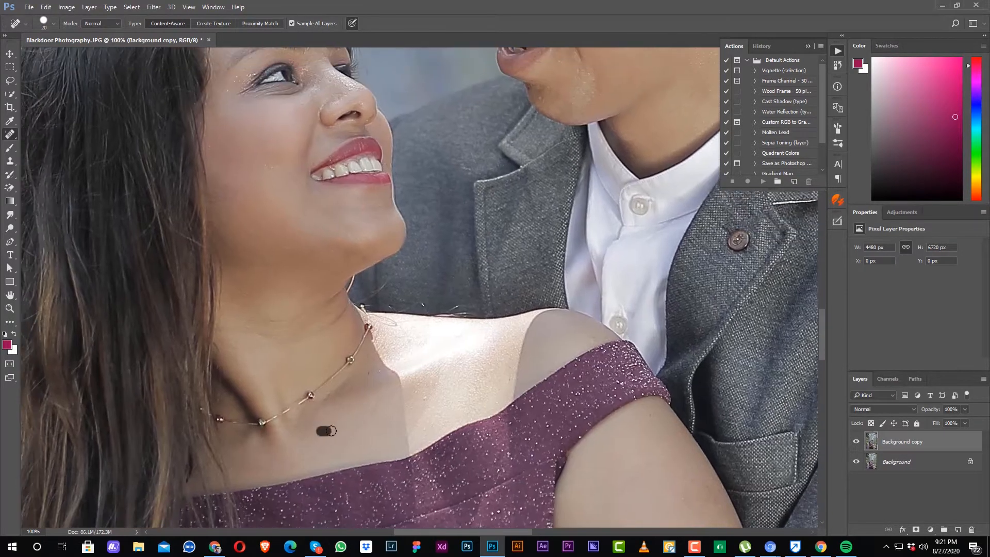
{"action": "left_click_drag", "start_coordinate": [367, 375], "coordinate": [396, 365]}
Step: Clean up the skin on the bridge of the woman's nose and on her forehead with the healing brush
{"action": "left_click_drag", "start_coordinate": [330, 153], "coordinate": [353, 331]}
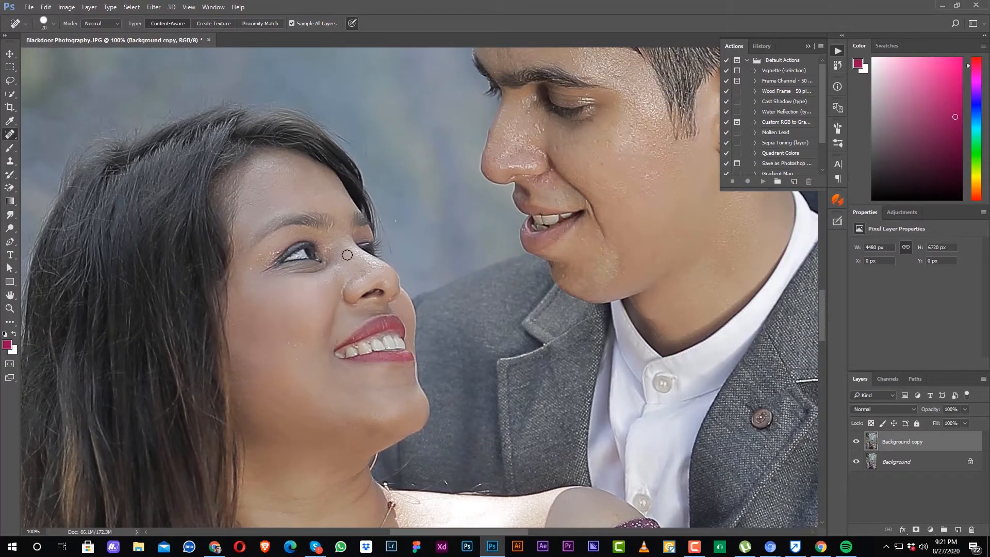
{"action": "left_click_drag", "start_coordinate": [346, 253], "coordinate": [353, 259]}
{"action": "mouse_move", "coordinate": [331, 182]}
{"action": "left_mouse_down"}
{"action": "mouse_move", "coordinate": [309, 173]}
{"action": "mouse_move", "coordinate": [250, 195]}
{"action": "mouse_move", "coordinate": [270, 173]}
{"action": "left_mouse_up"}
Step: Enlarge the healing brush to 60 and even out the skin along the outer edge of the woman's upper arm
{"action": "key", "text": "ctrl+minus"}
{"action": "key", "text": "ctrl+minus"}
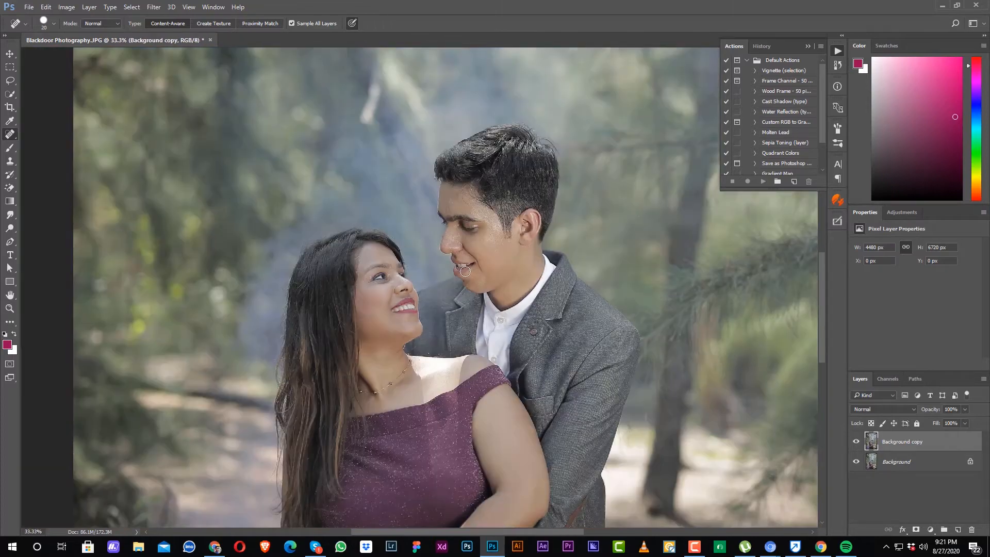
{"action": "key", "text": "ctrl+plus"}
{"action": "key", "text": "ctrl+plus"}
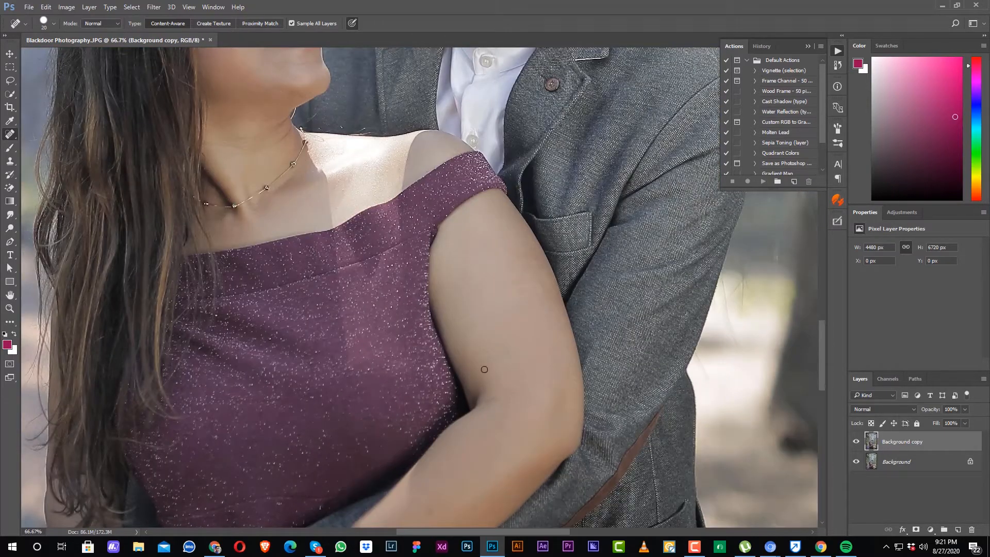
{"action": "left_click_drag", "start_coordinate": [468, 320], "coordinate": [510, 269]}
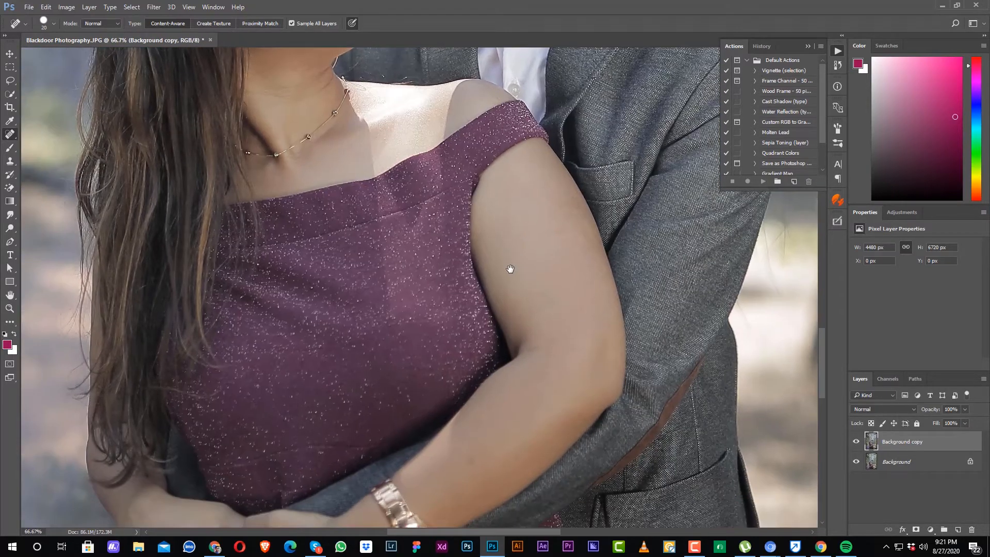
{"action": "key", "text": "bracketright"}
{"action": "key", "text": "bracketright"}
{"action": "key", "text": "bracketright"}
{"action": "left_click_drag", "start_coordinate": [570, 199], "coordinate": [572, 214]}
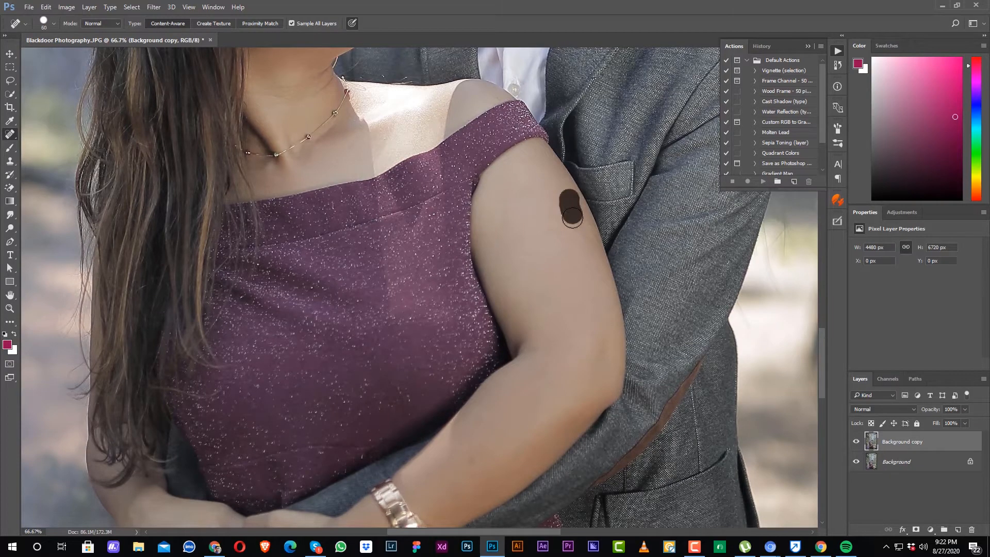
{"action": "left_click", "coordinate": [577, 219]}
Step: Inspect the woman's forearm, the hands and both faces for remaining blemishes, reducing the brush size to 40
{"action": "left_click_drag", "start_coordinate": [514, 374], "coordinate": [553, 209]}
{"action": "left_click_drag", "start_coordinate": [529, 239], "coordinate": [532, 207]}
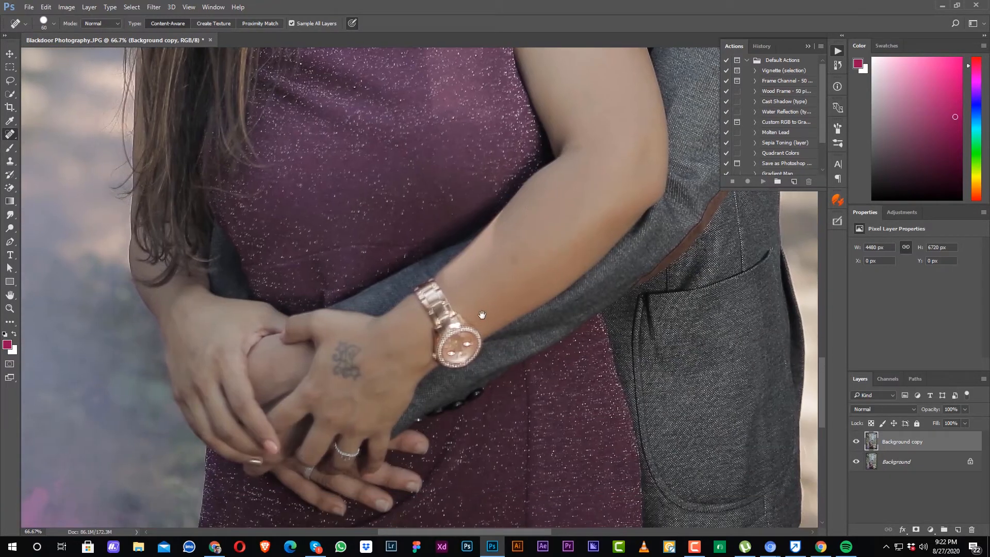
{"action": "left_click_drag", "start_coordinate": [481, 314], "coordinate": [511, 289]}
{"action": "left_click_drag", "start_coordinate": [567, 57], "coordinate": [516, 438]}
{"action": "mouse_move", "coordinate": [631, 155]}
{"action": "left_mouse_down"}
{"action": "mouse_move", "coordinate": [627, 335]}
{"action": "mouse_move", "coordinate": [619, 347]}
{"action": "left_mouse_up"}
{"action": "key", "text": "bracketleft"}
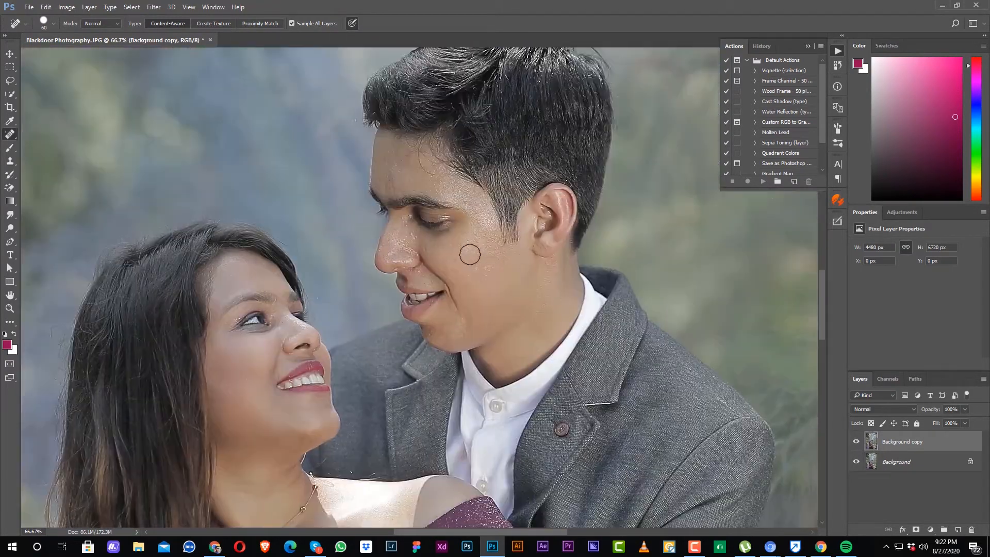
{"action": "left_click_drag", "start_coordinate": [418, 330], "coordinate": [442, 243]}
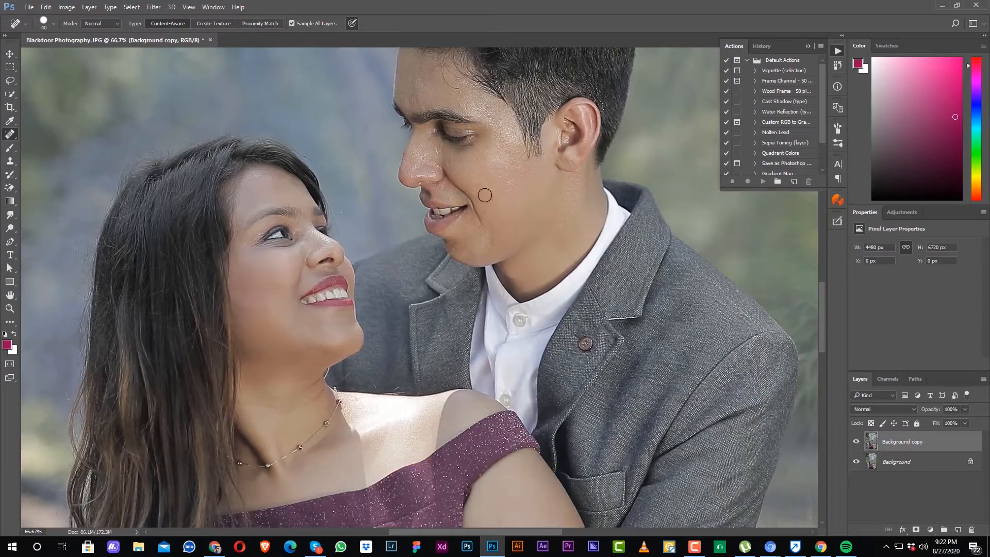
{"action": "left_click_drag", "start_coordinate": [486, 154], "coordinate": [485, 222]}
{"action": "key", "text": "ctrl+minus"}
{"action": "key", "text": "ctrl+minus"}
{"action": "key", "text": "ctrl+minus"}
{"action": "key", "text": "ctrl+minus"}
{"action": "key", "text": "ctrl+minus"}
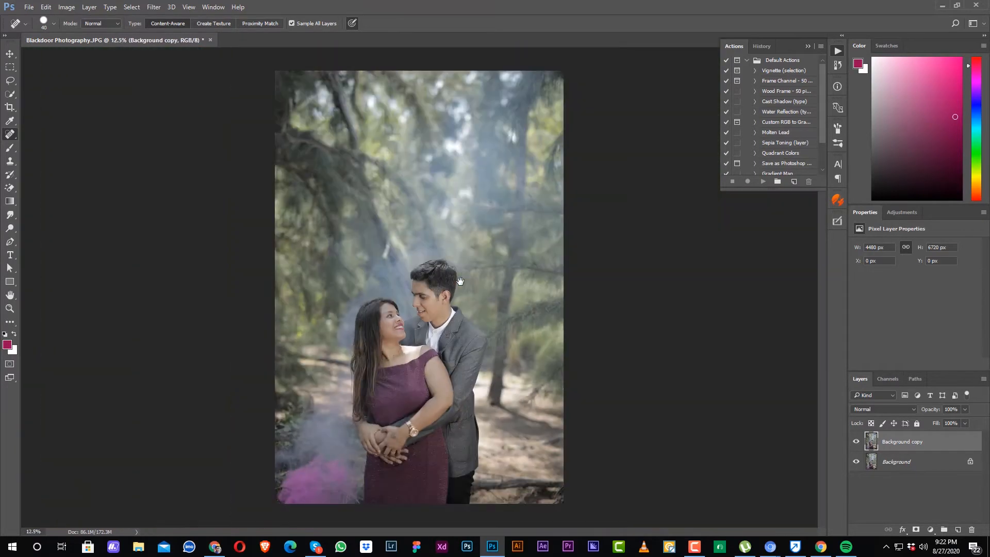
{"action": "left_click_drag", "start_coordinate": [445, 224], "coordinate": [670, 436]}
Step: Heal the leftover spots below the man's ear and on his temple and forehead, starting with brush size 10
{"action": "left_click", "coordinate": [276, 211], "text": "ctrl"}
{"action": "left_click", "coordinate": [275, 211], "text": "ctrl"}
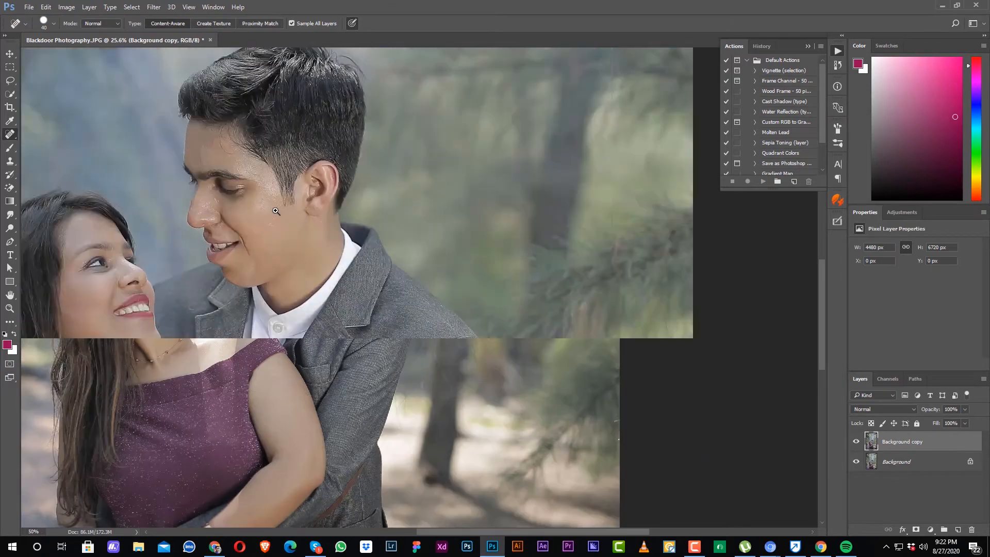
{"action": "left_click", "coordinate": [276, 211], "text": "ctrl"}
{"action": "left_click", "coordinate": [277, 211], "text": "ctrl"}
{"action": "left_click", "coordinate": [278, 212], "text": "ctrl"}
{"action": "key", "text": "ctrl+minus"}
{"action": "key", "text": "bracketleft"}
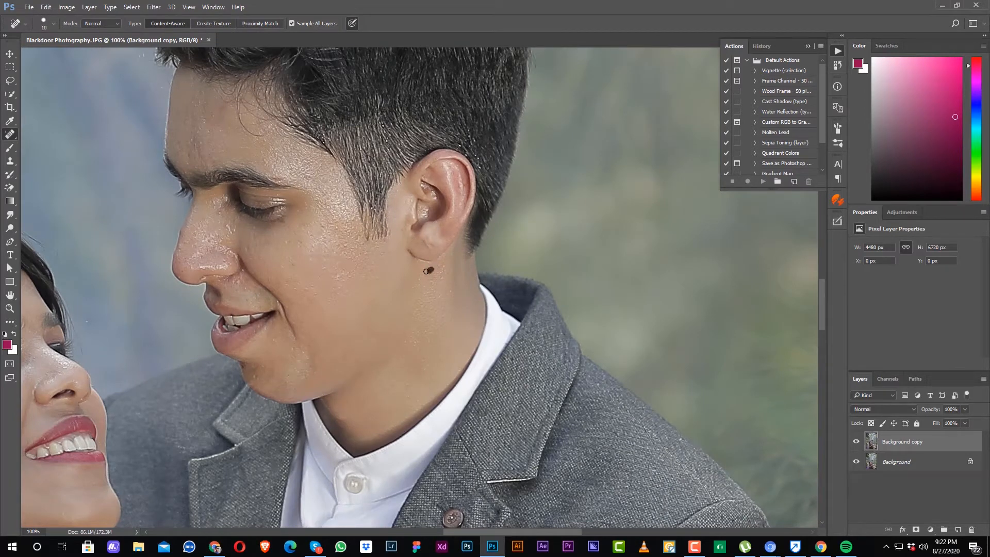
{"action": "left_click", "coordinate": [294, 161]}
{"action": "key", "text": "bracketright"}
{"action": "left_click_drag", "start_coordinate": [262, 135], "coordinate": [232, 109]}
{"action": "left_click", "coordinate": [222, 109]}
Step: Add a new layer above the retouched copy and stamp all visible layers into it
{"action": "key", "text": "ctrl+minus"}
{"action": "key", "text": "ctrl+minus"}
{"action": "key", "text": "ctrl+minus"}
{"action": "key", "text": "ctrl+minus"}
{"action": "key", "text": "ctrl+minus"}
{"action": "key", "text": "v"}
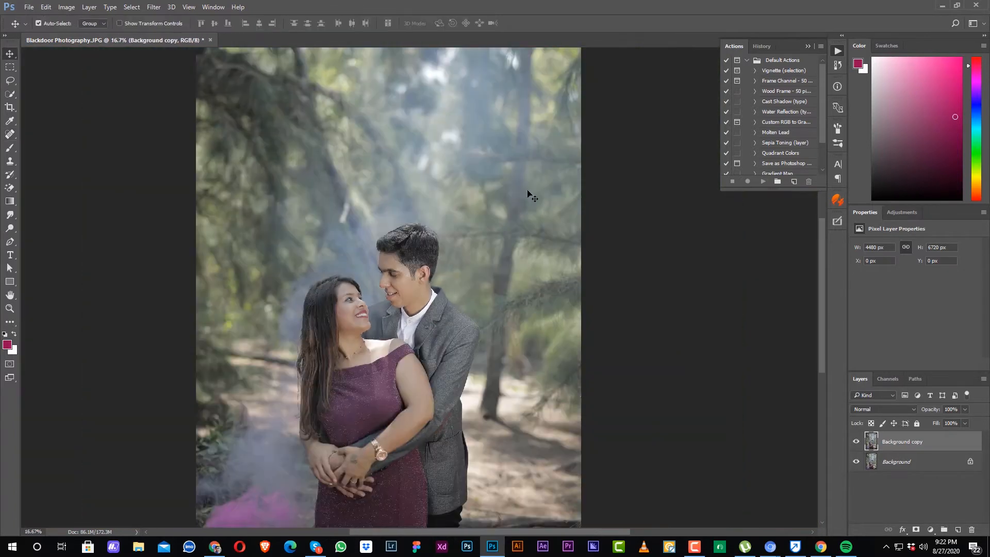
{"action": "left_click", "coordinate": [957, 529]}
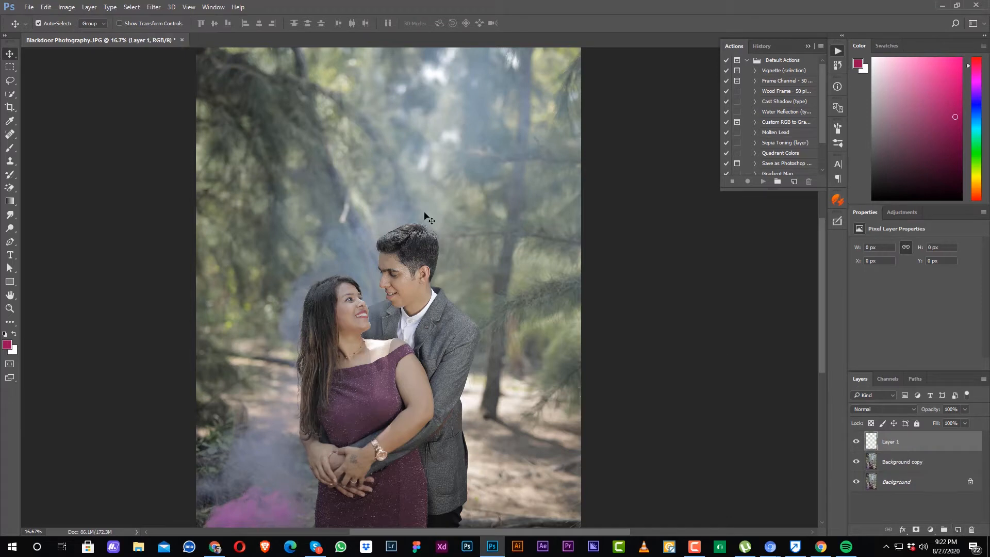
{"action": "key", "text": "ctrl+alt+shift+e"}
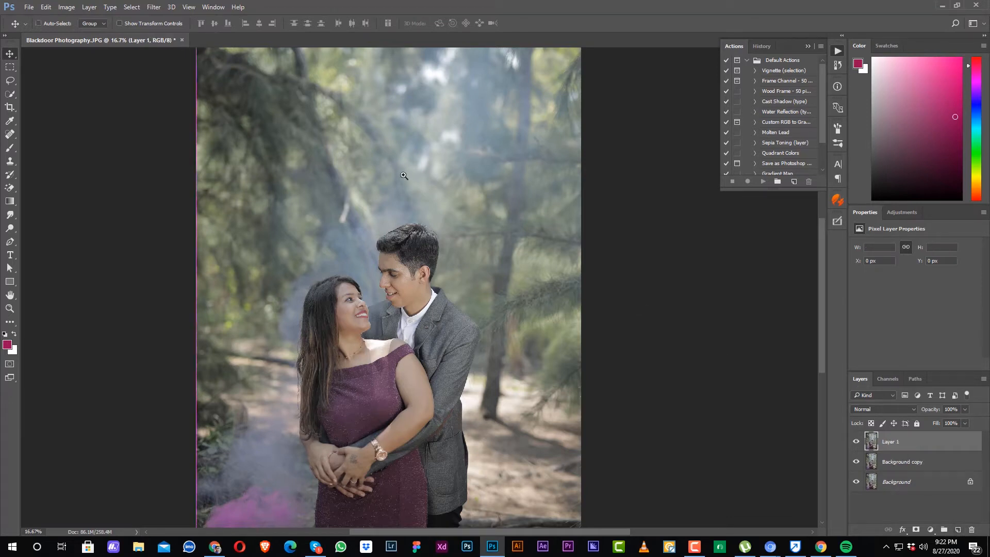
Step: Apply the Camera Raw Filter to the stamped layer and lower Highlights to -73, checking the faces up close
{"action": "left_click", "coordinate": [153, 7]}
{"action": "left_click", "coordinate": [186, 66]}
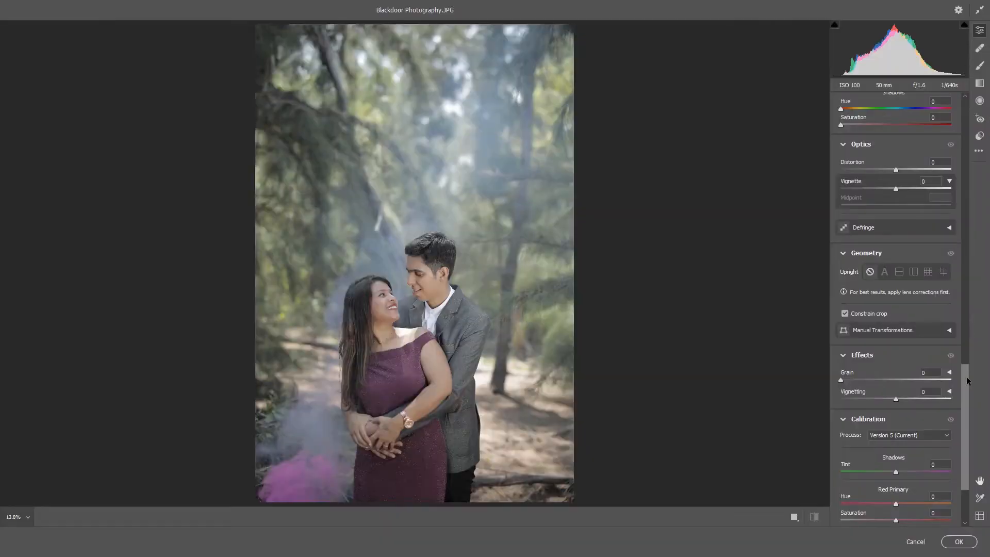
{"action": "scroll", "coordinate": [967, 380], "scroll_direction": "up", "scroll_amount": 15}
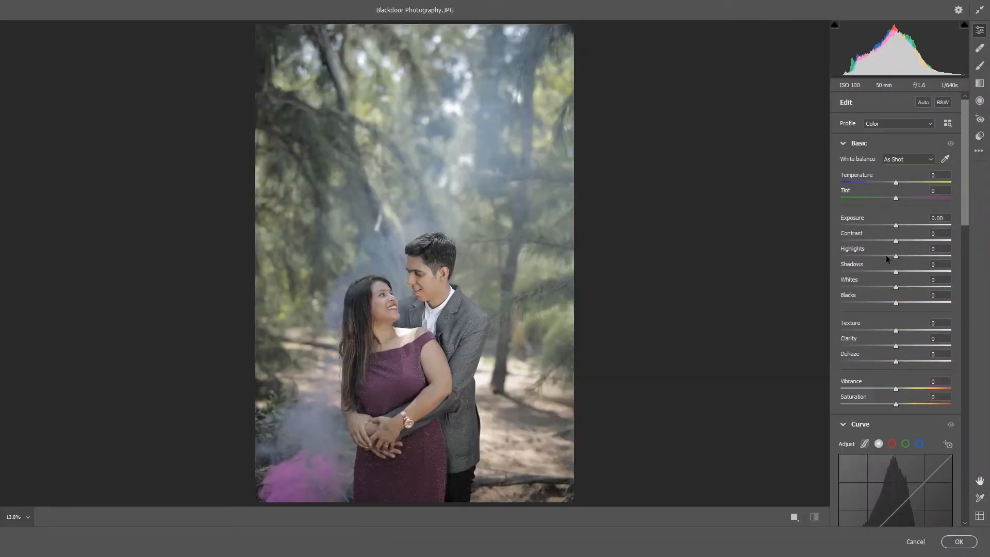
{"action": "left_click_drag", "start_coordinate": [886, 255], "coordinate": [855, 253]}
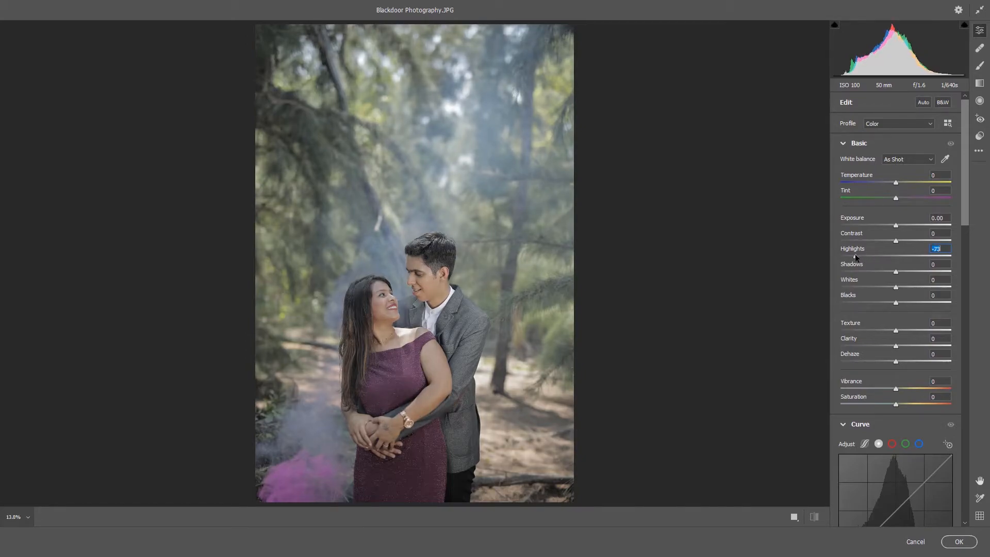
{"action": "left_click", "coordinate": [379, 332]}
{"action": "left_click_drag", "start_coordinate": [586, 106], "coordinate": [453, 313]}
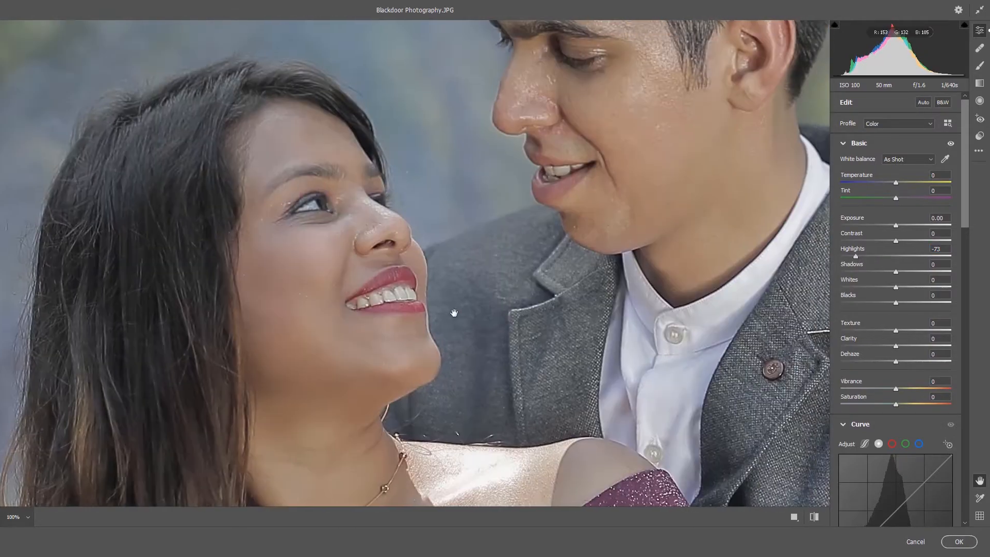
{"action": "left_click", "coordinate": [453, 313]}
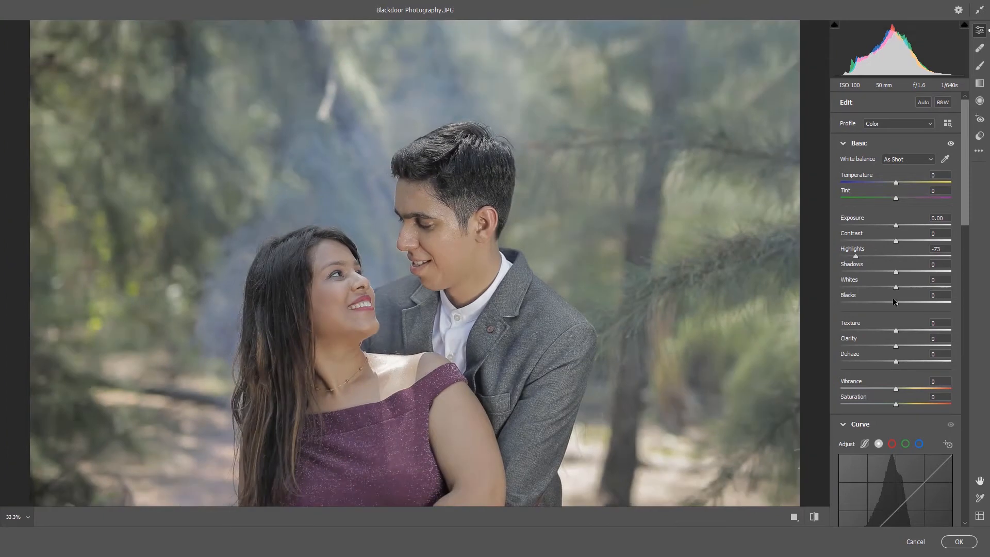
Step: Set Whites to -33, Blacks to -53 and Shadows to +60 in the basic adjustments
{"action": "left_click_drag", "start_coordinate": [888, 287], "coordinate": [865, 300]}
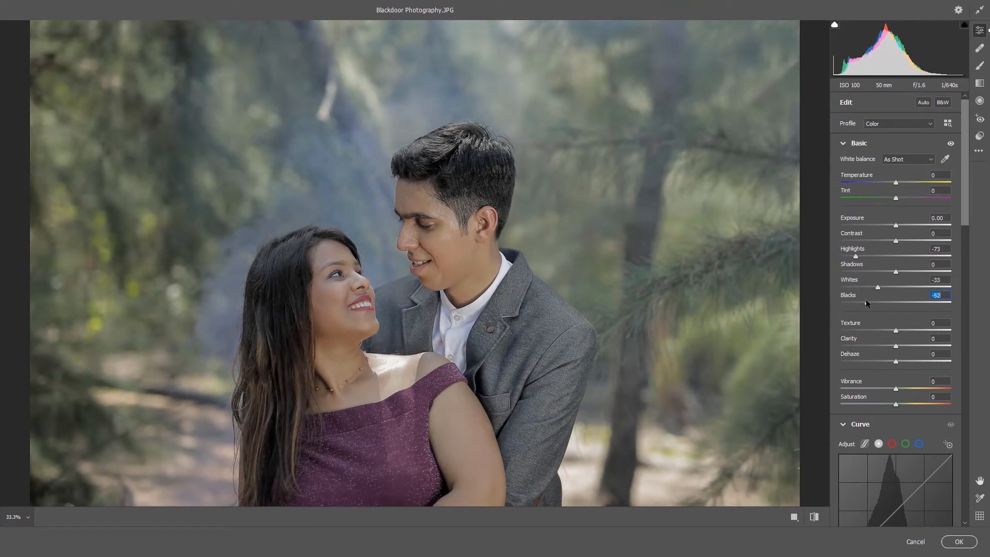
{"action": "left_click_drag", "start_coordinate": [897, 272], "coordinate": [927, 269]}
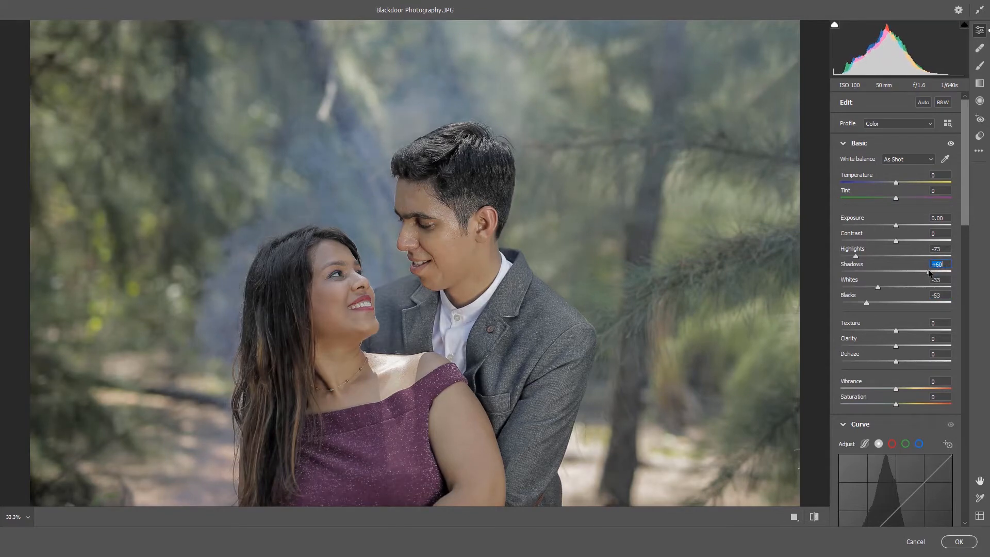
{"action": "key", "text": "ctrl+0"}
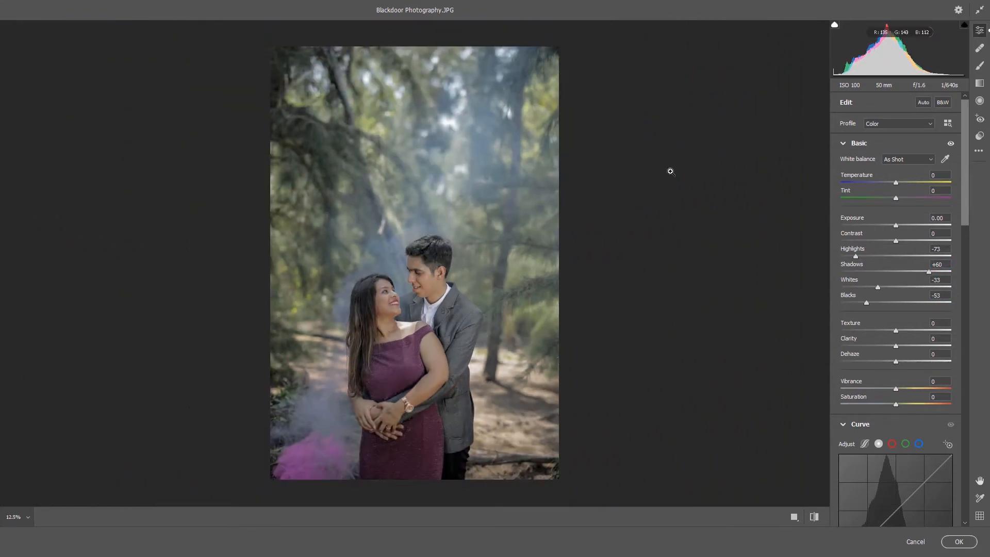
Step: Compare the before and after versions of the photo and examine the man's hair and face at closer range
{"action": "left_click", "coordinate": [794, 516]}
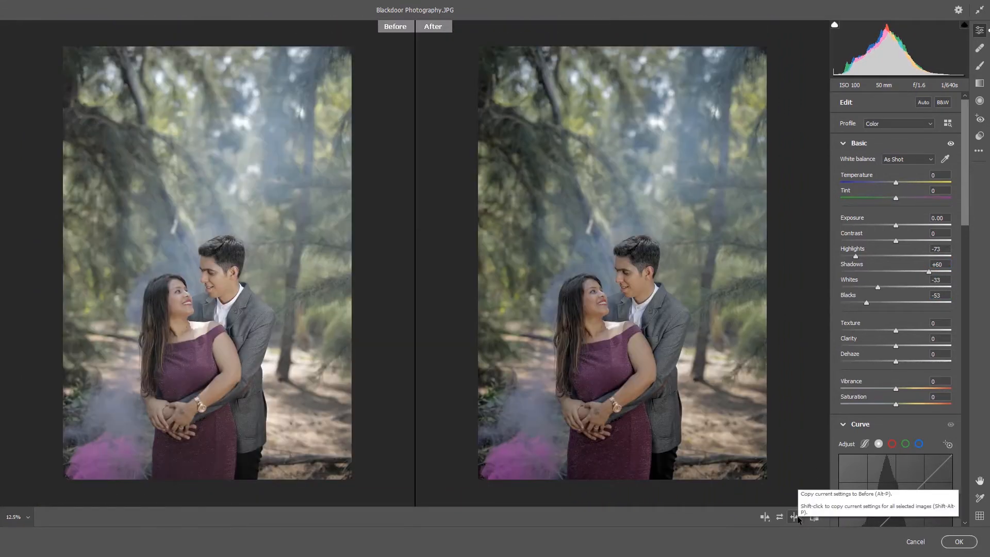
{"action": "left_click", "coordinate": [796, 517]}
{"action": "left_click", "coordinate": [765, 517]}
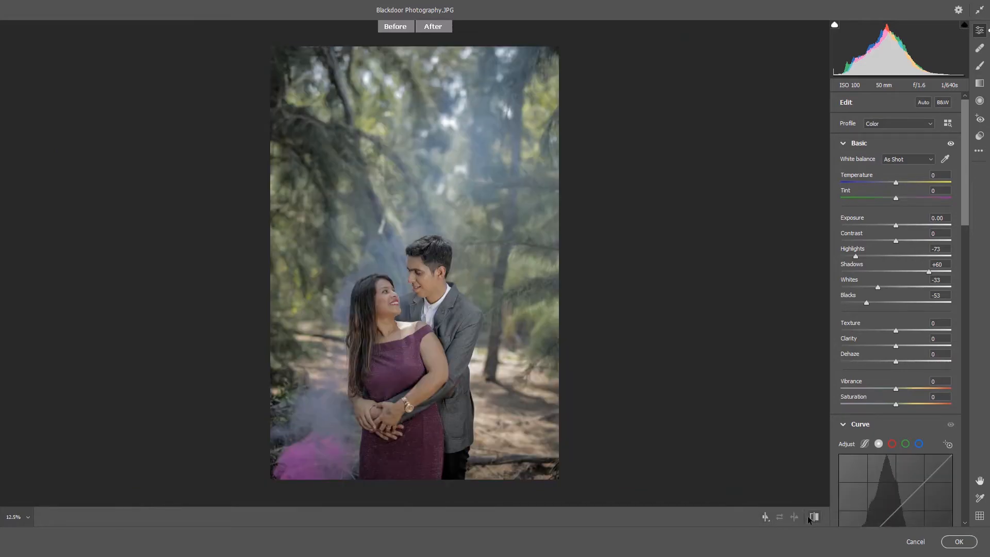
{"action": "left_click", "coordinate": [815, 517]}
{"action": "left_click", "coordinate": [814, 517]}
{"action": "left_click", "coordinate": [440, 278]}
{"action": "left_click_drag", "start_coordinate": [433, 254], "coordinate": [500, 325]}
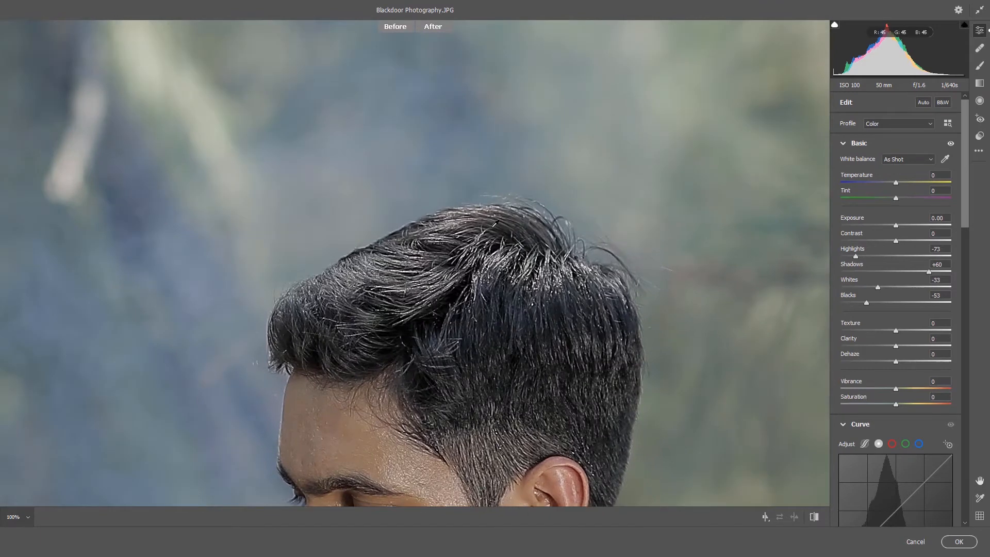
{"action": "key", "text": "ctrl+minus"}
{"action": "key", "text": "ctrl+minus"}
{"action": "key", "text": "ctrl+minus"}
{"action": "key", "text": "ctrl+minus"}
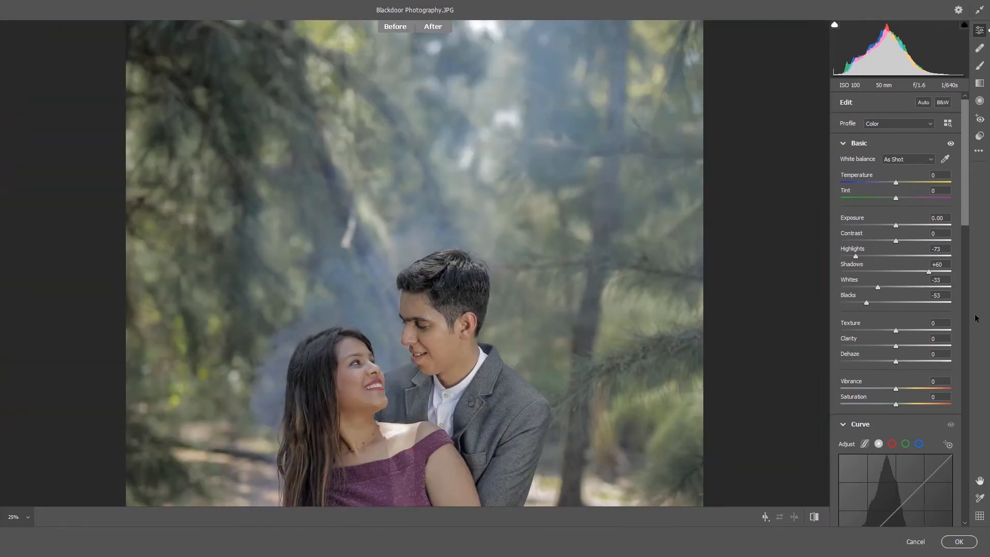
Step: Set Clarity to +6, Vibrance to -4 and Saturation to +9, and compare the photo with its default and before versions
{"action": "scroll", "coordinate": [966, 208], "scroll_direction": "down", "scroll_amount": 3}
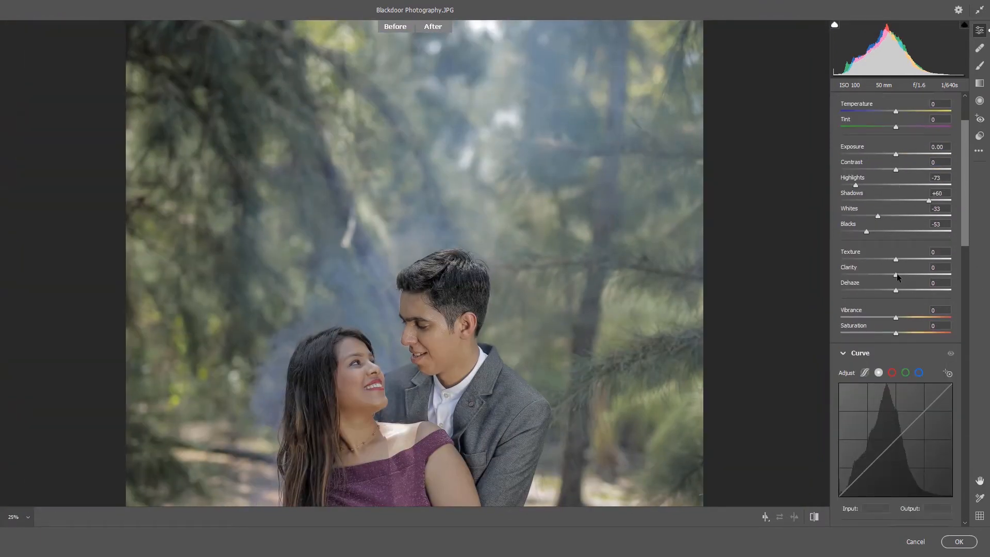
{"action": "left_click_drag", "start_coordinate": [896, 273], "coordinate": [900, 332]}
{"action": "left_click", "coordinate": [815, 518]}
{"action": "left_click", "coordinate": [815, 518]}
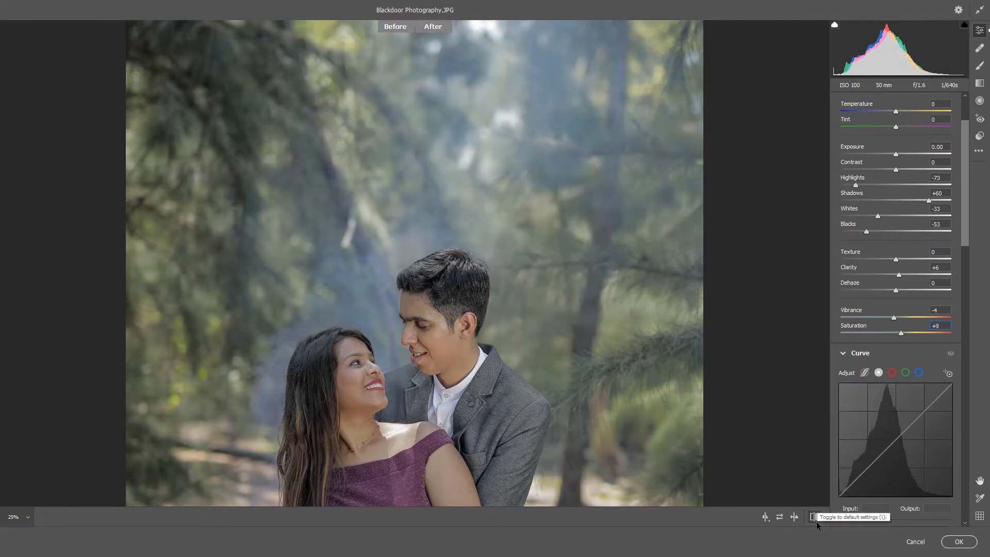
{"action": "left_click", "coordinate": [814, 518]}
{"action": "left_click", "coordinate": [814, 518]}
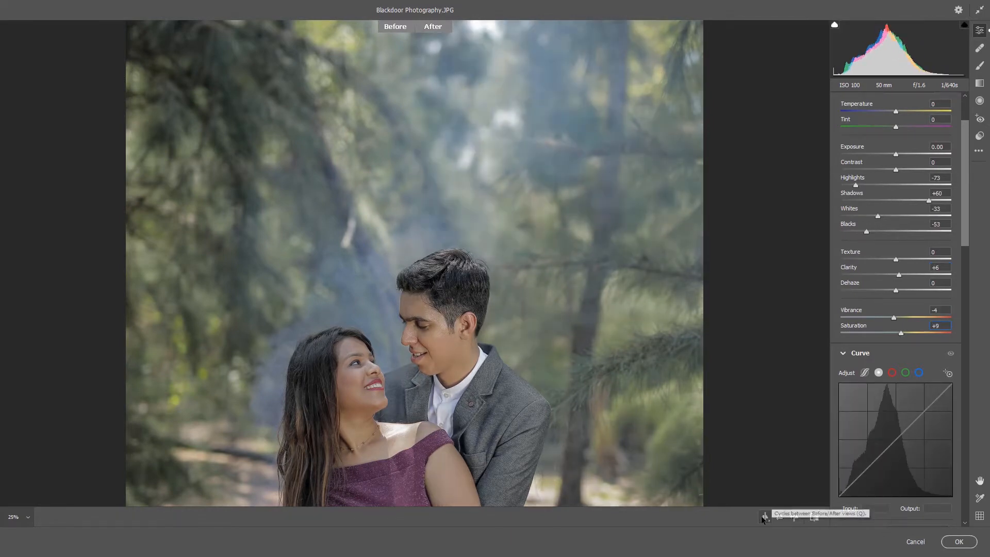
{"action": "left_click", "coordinate": [765, 517]}
{"action": "left_click", "coordinate": [764, 519]}
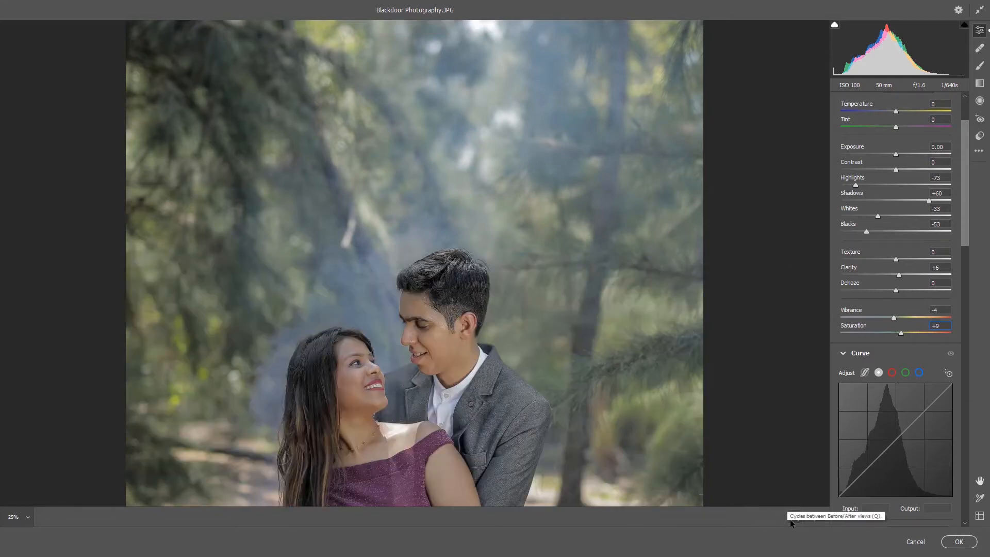
{"action": "scroll", "coordinate": [654, 396], "scroll_direction": "down", "scroll_amount": 1}
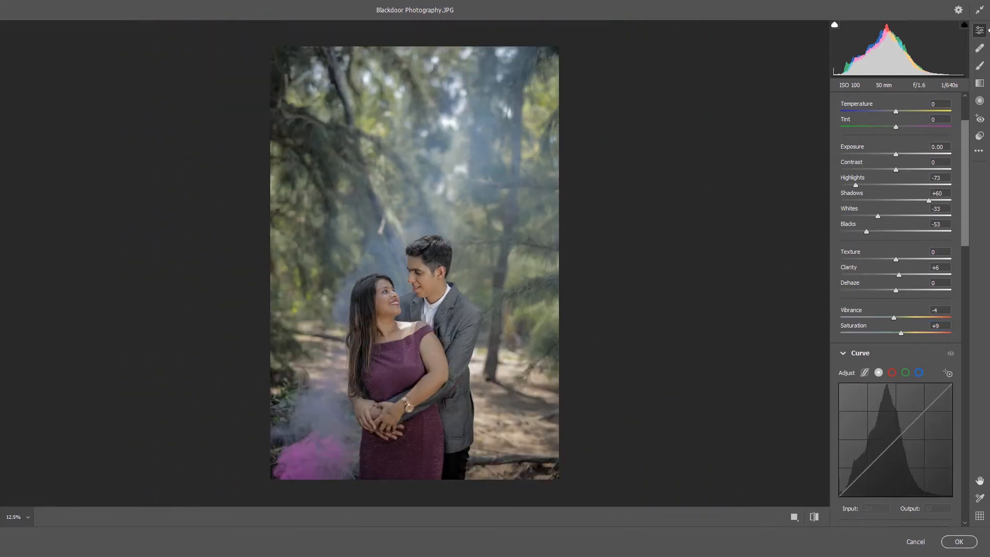
Step: Shape the blue channel curve by lifting its black point to output 6 and shifting its white point slightly inward
{"action": "scroll", "coordinate": [879, 358], "scroll_direction": "down", "scroll_amount": 1}
{"action": "left_click", "coordinate": [918, 348]}
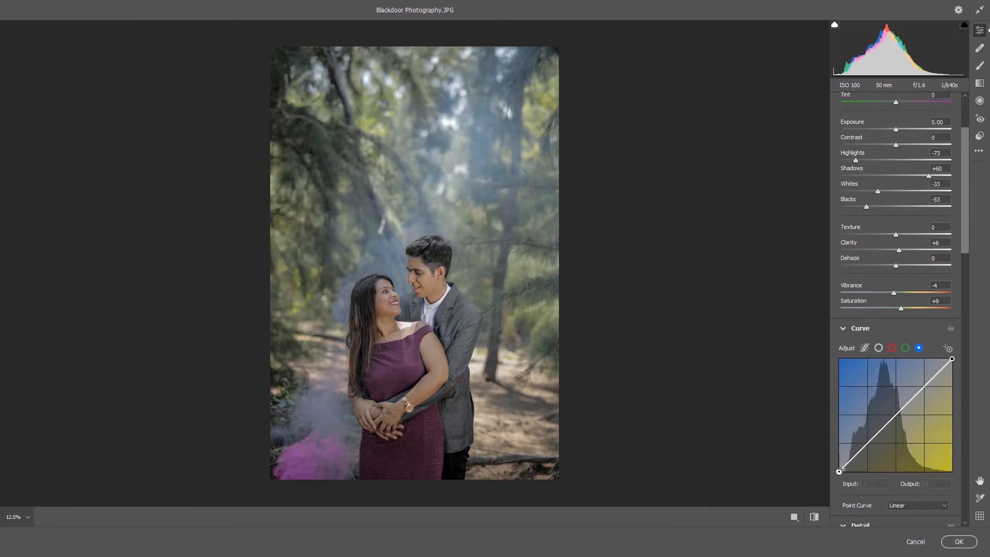
{"action": "left_click_drag", "start_coordinate": [839, 470], "coordinate": [839, 467]}
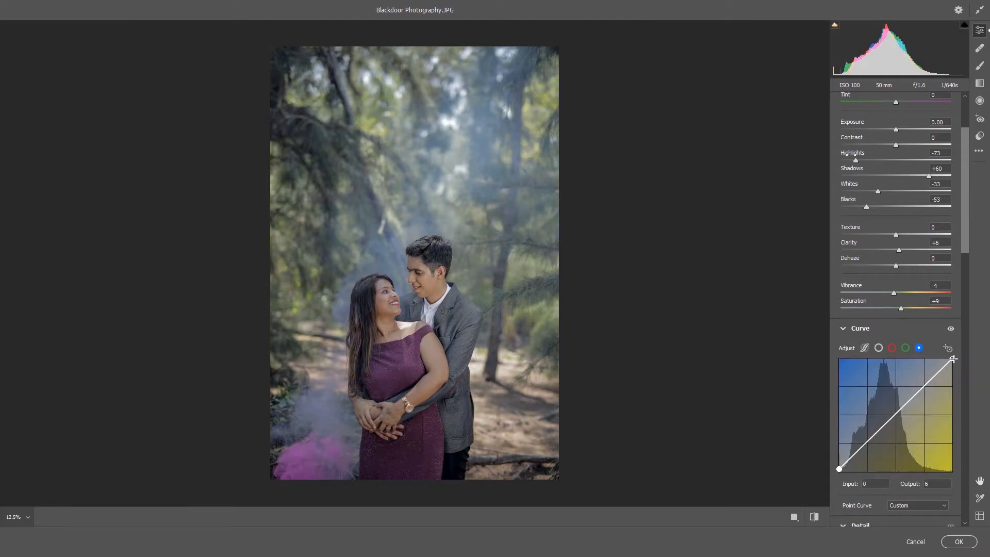
{"action": "left_click_drag", "start_coordinate": [953, 359], "coordinate": [950, 359]}
Step: Move the green curve's white point to input 253, output 254, and pull the composite curve's midpoint to input 127, output 119
{"action": "left_click", "coordinate": [905, 347]}
{"action": "scroll", "coordinate": [892, 309], "scroll_direction": "down", "scroll_amount": 4}
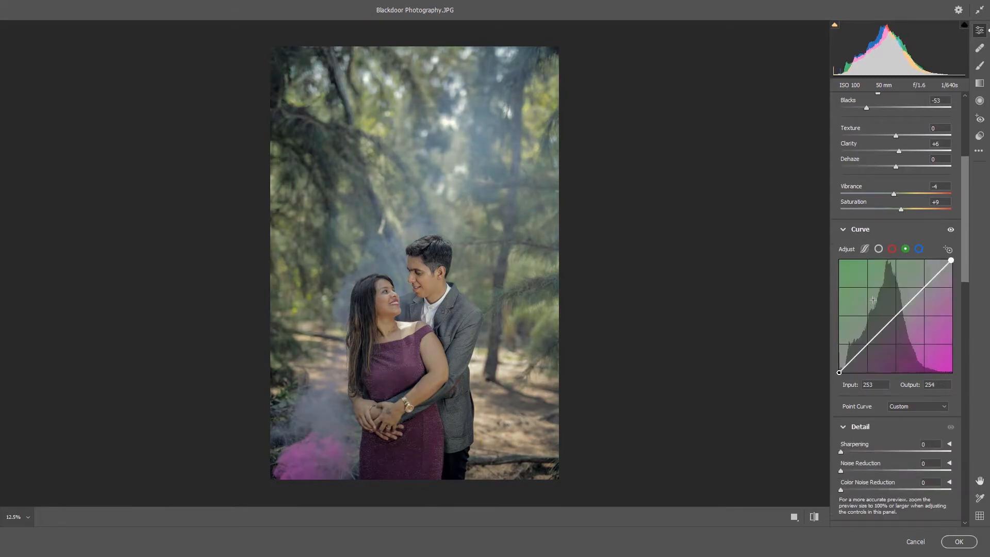
{"action": "left_click", "coordinate": [878, 249]}
{"action": "left_click_drag", "start_coordinate": [895, 316], "coordinate": [895, 320]}
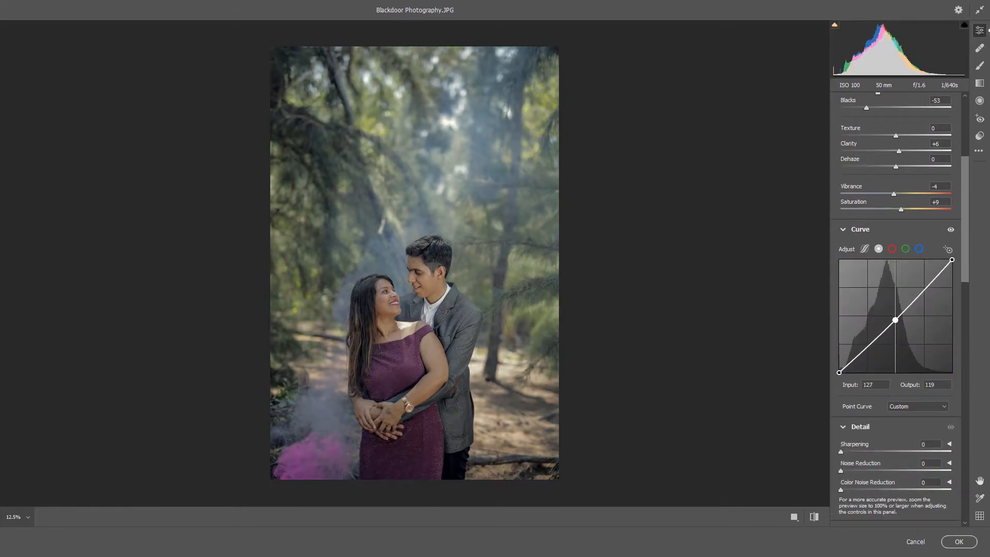
Step: In the Color Mixer, set luminance Oranges +16 and Yellows +27, and saturation Oranges -5, Greens +69 and Aquas +67
{"action": "scroll", "coordinate": [913, 405], "scroll_direction": "down", "scroll_amount": 7}
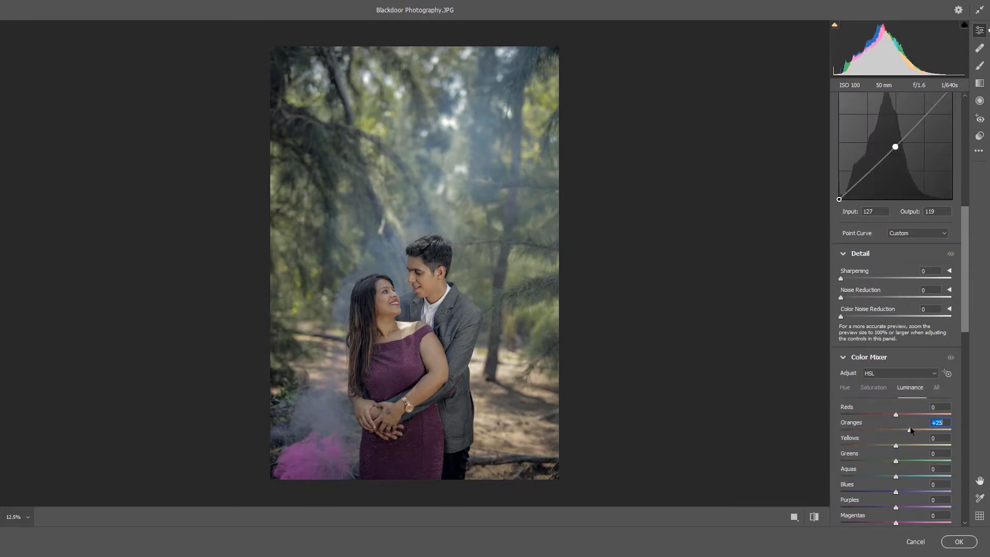
{"action": "left_click_drag", "start_coordinate": [914, 427], "coordinate": [910, 447]}
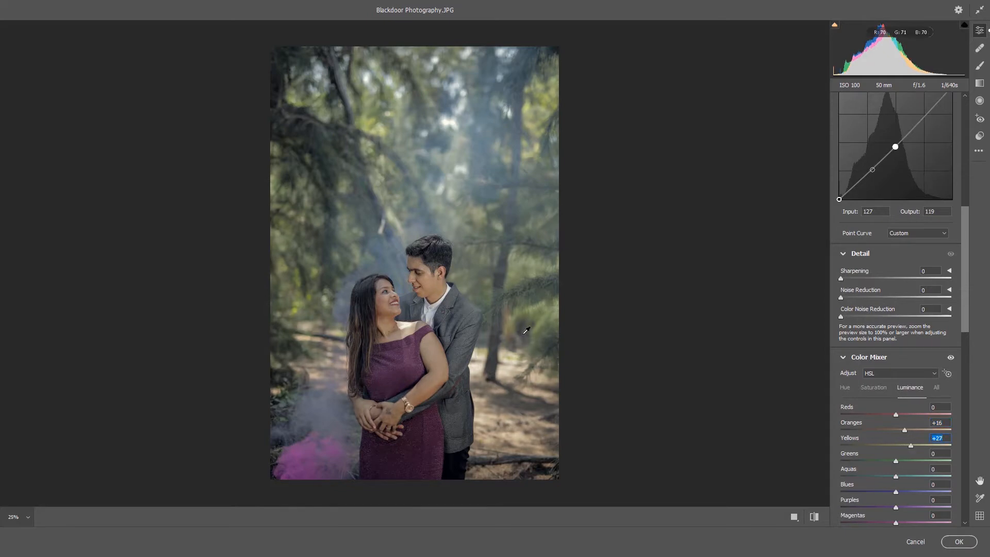
{"action": "key", "text": "ctrl+plus"}
{"action": "left_click", "coordinate": [872, 388]}
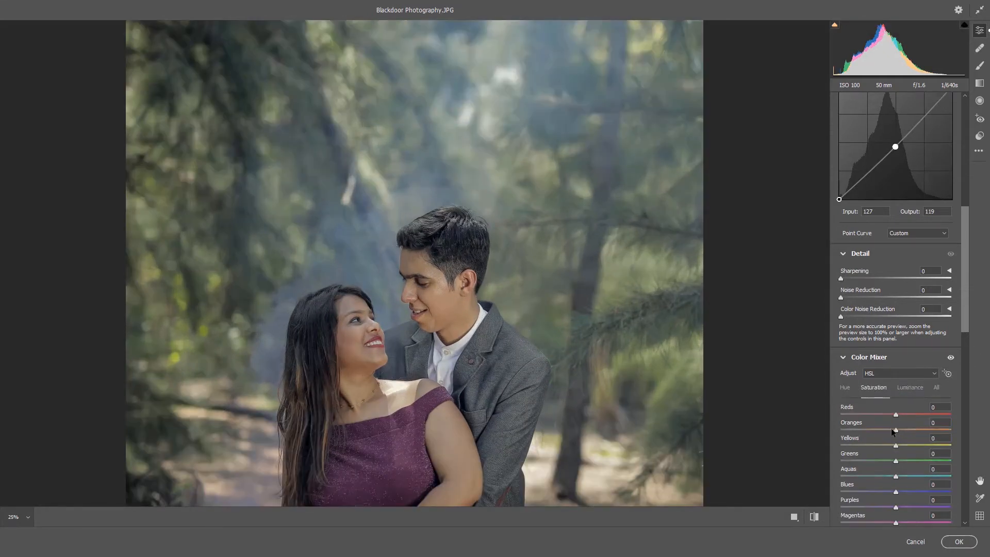
{"action": "mouse_move", "coordinate": [890, 427]}
{"action": "left_mouse_down"}
{"action": "mouse_move", "coordinate": [893, 445]}
{"action": "mouse_move", "coordinate": [882, 445]}
{"action": "mouse_move", "coordinate": [893, 447]}
{"action": "left_mouse_up"}
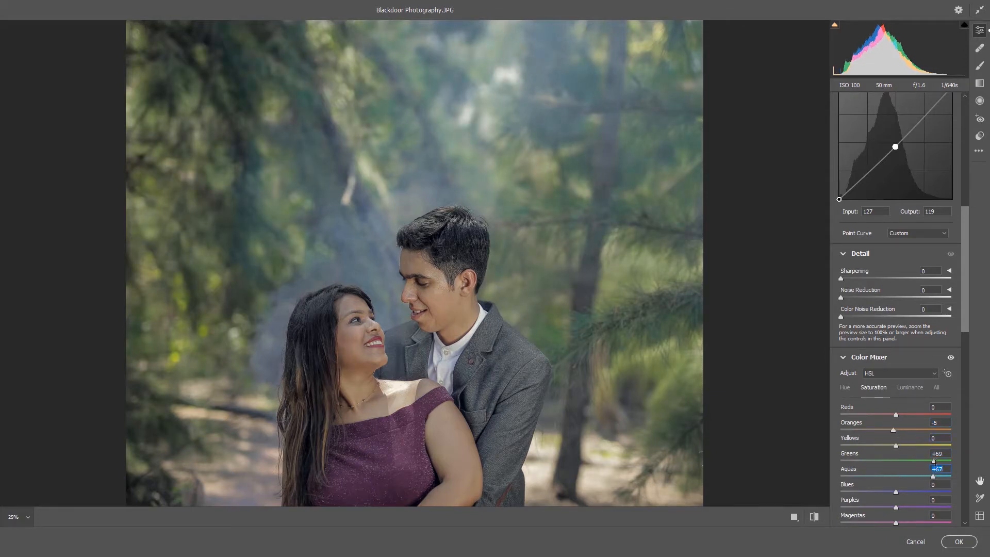
Step: Brighten the woman's face, shoulder, arm and hands with adjustment brush strokes at Exposure +0.20
{"action": "left_click", "coordinate": [978, 66]}
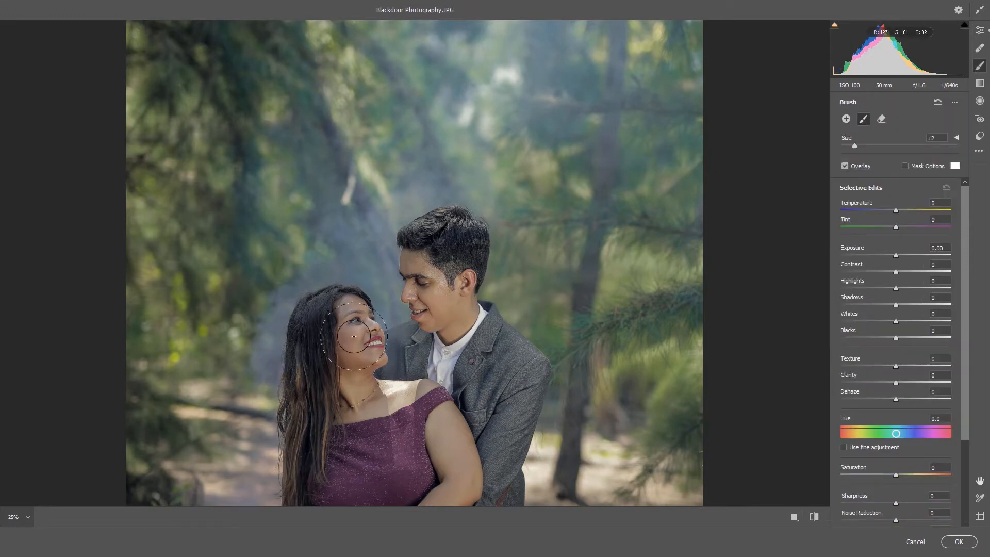
{"action": "left_click_drag", "start_coordinate": [900, 256], "coordinate": [899, 258]}
{"action": "left_click_drag", "start_coordinate": [462, 436], "coordinate": [475, 294]}
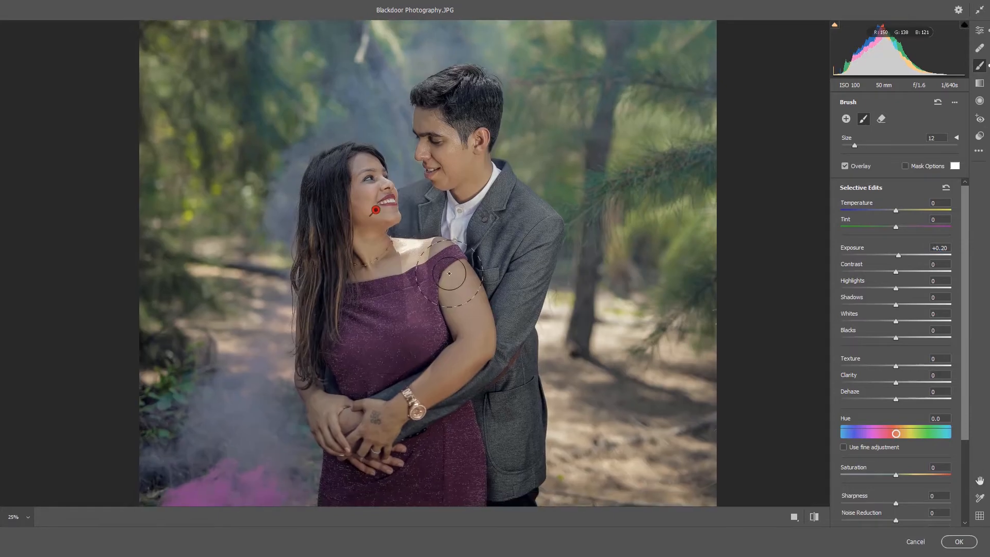
{"action": "left_click_drag", "start_coordinate": [345, 432], "coordinate": [342, 428]}
{"action": "mouse_move", "coordinate": [335, 422]}
{"action": "left_mouse_down"}
{"action": "mouse_move", "coordinate": [317, 388]}
{"action": "mouse_move", "coordinate": [347, 429]}
{"action": "left_mouse_up"}
{"action": "mouse_move", "coordinate": [348, 430]}
{"action": "left_mouse_down"}
{"action": "mouse_move", "coordinate": [400, 442]}
{"action": "mouse_move", "coordinate": [414, 426]}
{"action": "mouse_move", "coordinate": [384, 441]}
{"action": "left_mouse_up"}
{"action": "key", "text": "ctrl+minus"}
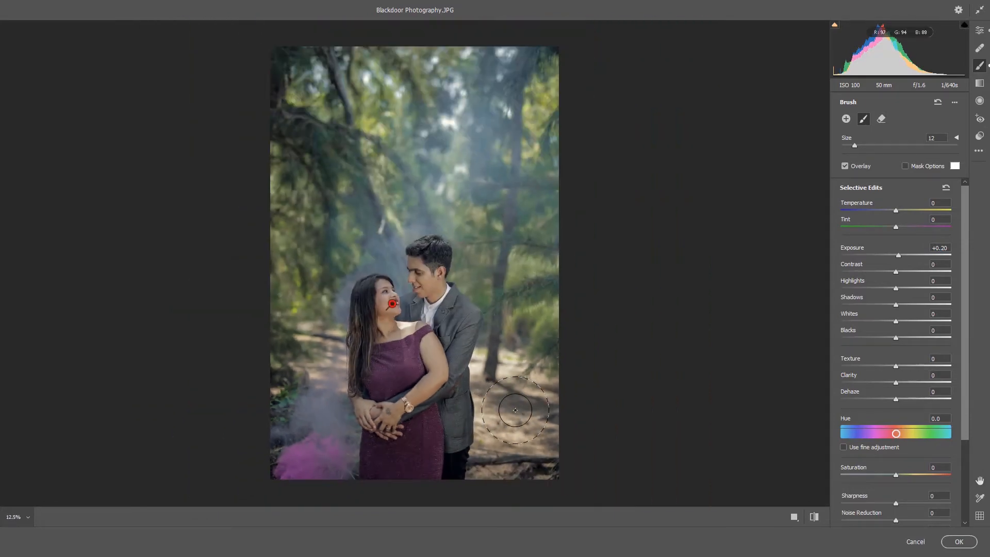
Step: Shift the Color Mixer hues to Yellows +47, Greens -20 and Aquas -12
{"action": "left_click", "coordinate": [979, 30]}
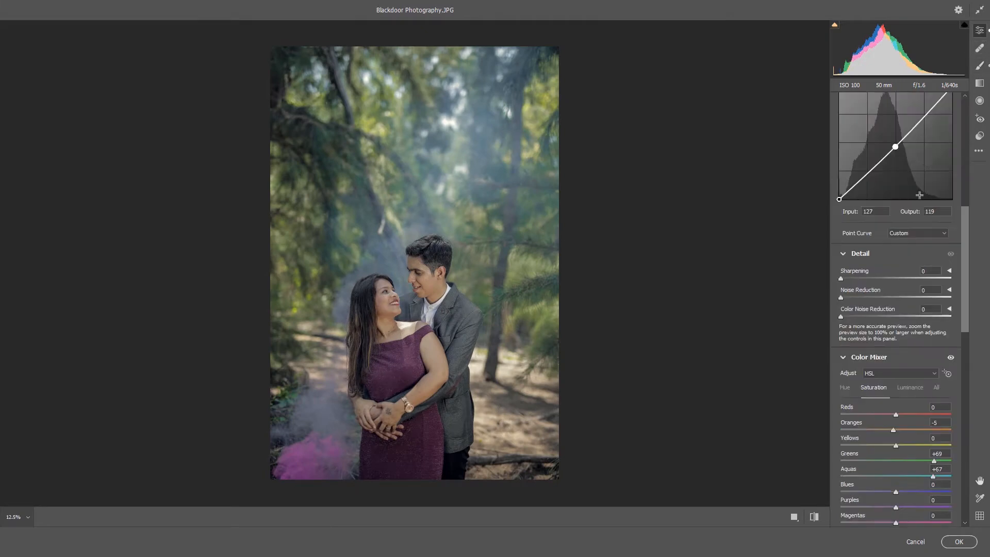
{"action": "scroll", "coordinate": [907, 339], "scroll_direction": "down", "scroll_amount": 2}
{"action": "left_click", "coordinate": [844, 338]}
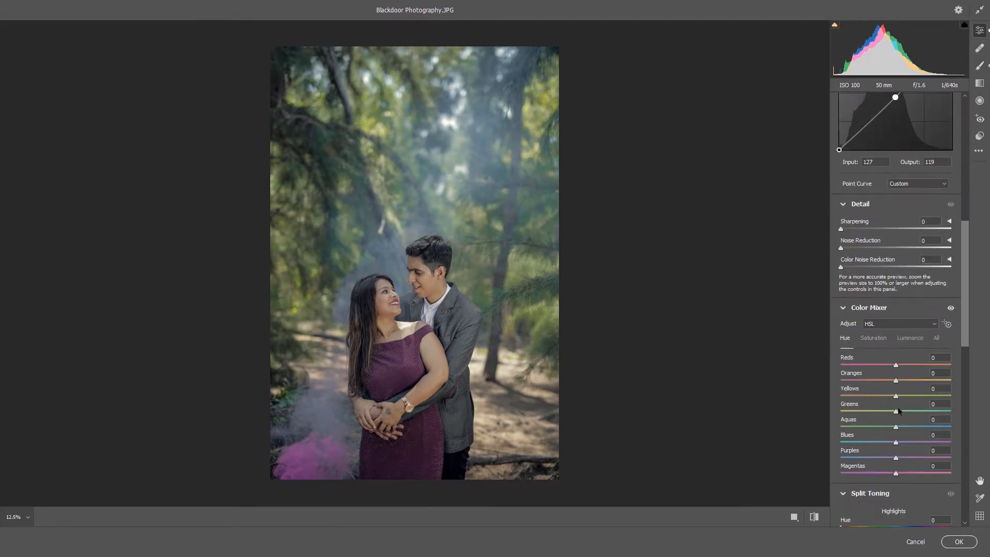
{"action": "left_click_drag", "start_coordinate": [892, 413], "coordinate": [882, 413]}
{"action": "left_click_drag", "start_coordinate": [874, 421], "coordinate": [889, 421]}
Step: Split-tone with shadows saturation 11, highlights hue 71 and highlights saturation 7, and set the effects Vignetting to -19
{"action": "scroll", "coordinate": [876, 439], "scroll_direction": "down", "scroll_amount": 6}
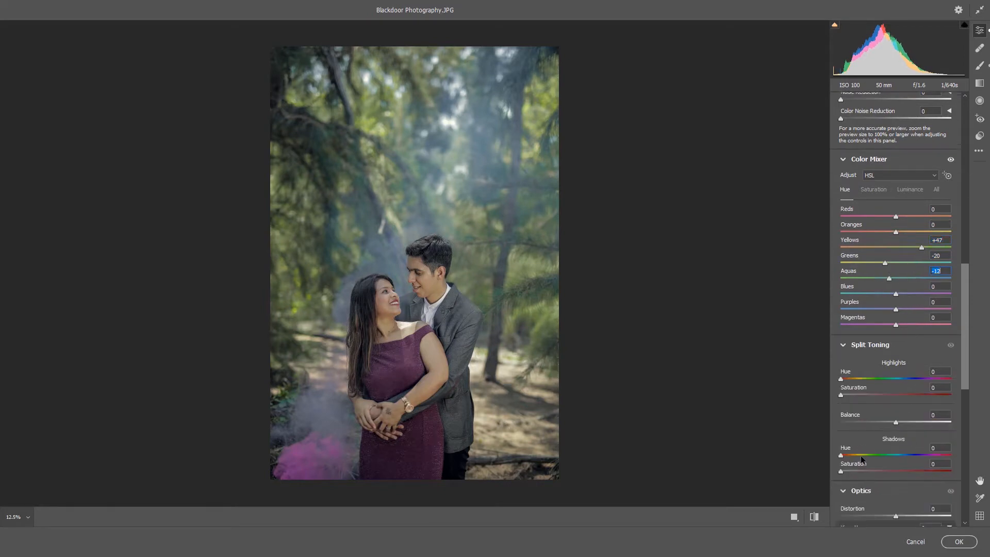
{"action": "left_click_drag", "start_coordinate": [848, 470], "coordinate": [851, 470]}
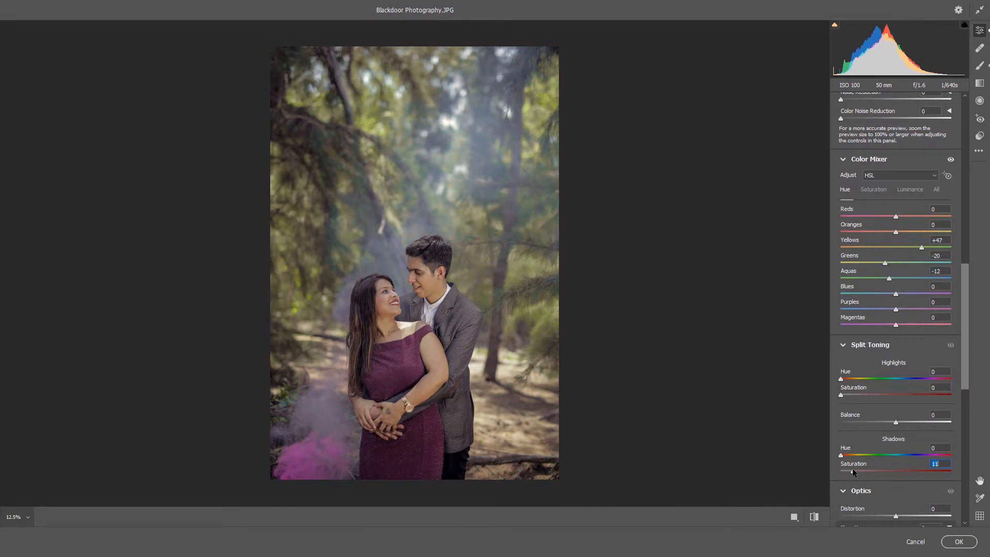
{"action": "left_click_drag", "start_coordinate": [853, 378], "coordinate": [849, 392]}
{"action": "scroll", "coordinate": [932, 440], "scroll_direction": "down", "scroll_amount": 10}
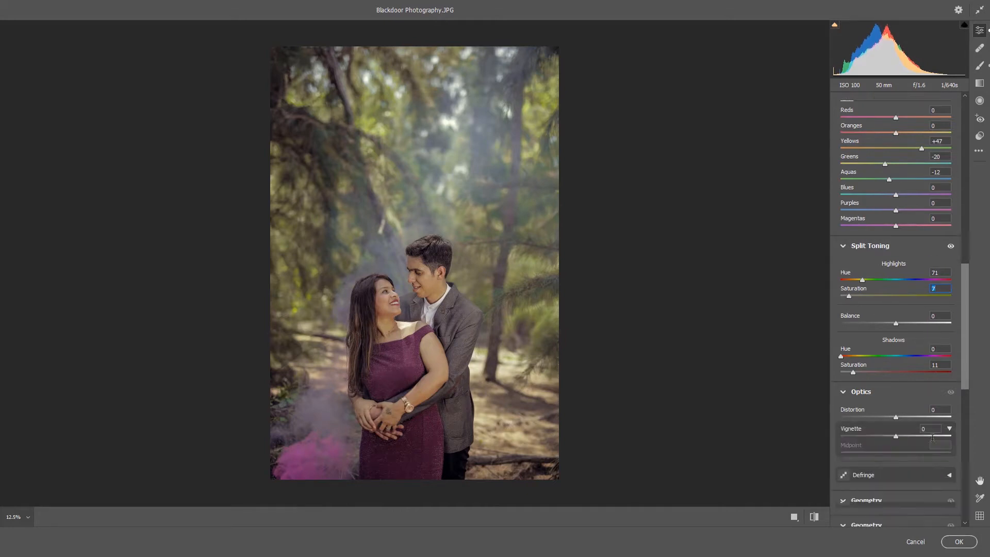
{"action": "left_click_drag", "start_coordinate": [891, 449], "coordinate": [884, 444]}
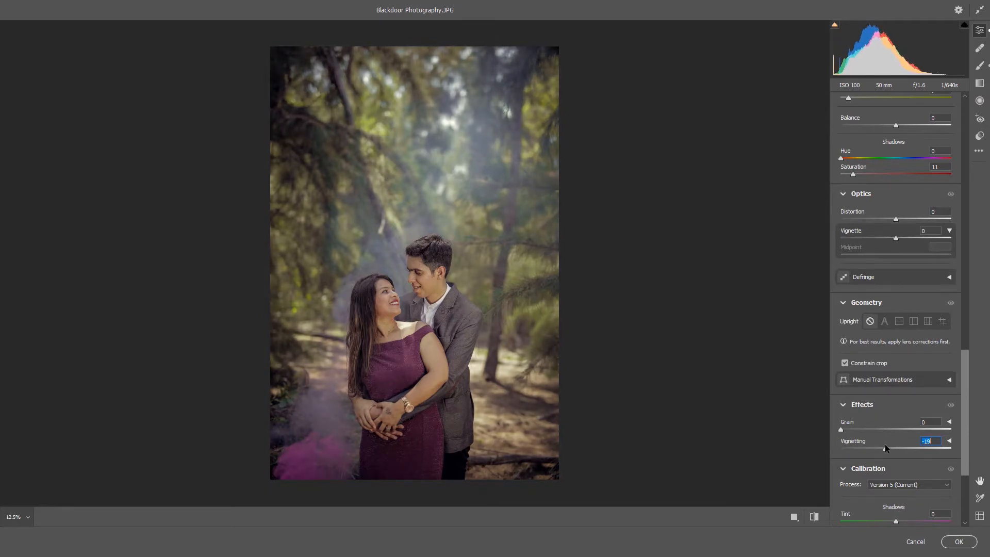
Step: Calibrate the blue primary to hue -1 and saturation +36, adjust the green and red primary saturation, and apply the filter
{"action": "scroll", "coordinate": [920, 488], "scroll_direction": "down", "scroll_amount": 5}
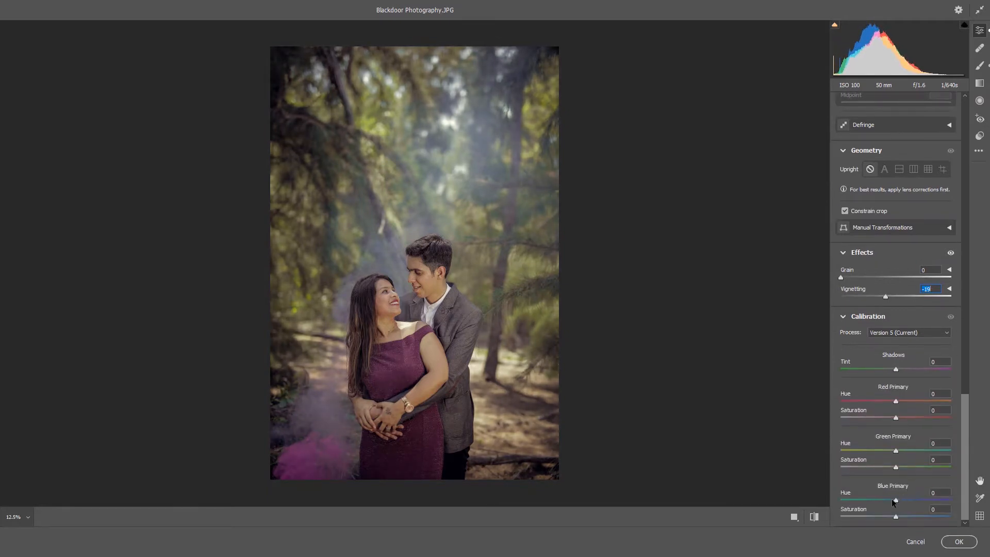
{"action": "mouse_move", "coordinate": [893, 500]}
{"action": "left_mouse_down"}
{"action": "mouse_move", "coordinate": [885, 499]}
{"action": "mouse_move", "coordinate": [903, 512]}
{"action": "left_mouse_up"}
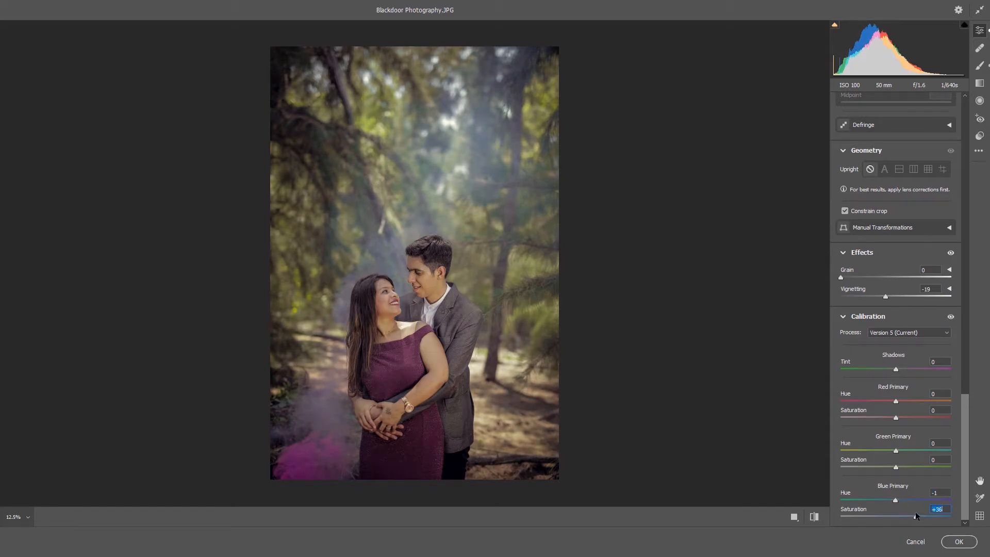
{"action": "mouse_move", "coordinate": [904, 466]}
{"action": "left_mouse_down"}
{"action": "mouse_move", "coordinate": [922, 465]}
{"action": "mouse_move", "coordinate": [903, 466]}
{"action": "mouse_move", "coordinate": [901, 451]}
{"action": "mouse_move", "coordinate": [888, 448]}
{"action": "mouse_move", "coordinate": [892, 464]}
{"action": "left_mouse_up"}
{"action": "left_click", "coordinate": [900, 466]}
{"action": "left_click_drag", "start_coordinate": [911, 416], "coordinate": [903, 415]}
{"action": "left_click", "coordinate": [957, 541]}
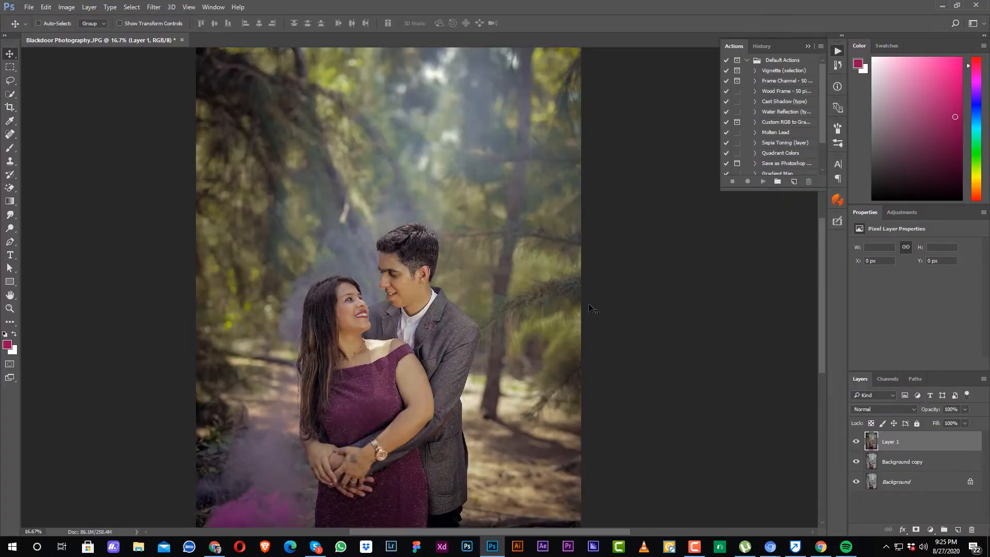
Step: Add a Vibrance adjustment layer above the graded layer and set its vibrance to -15
{"action": "key", "text": "ctrl+minus"}
{"action": "left_click", "coordinate": [930, 530]}
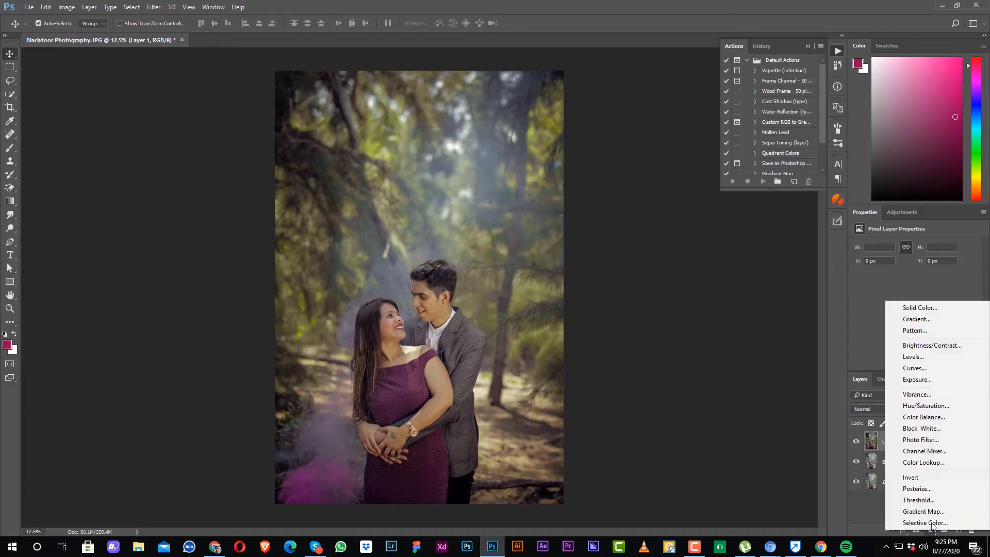
{"action": "left_click", "coordinate": [916, 395]}
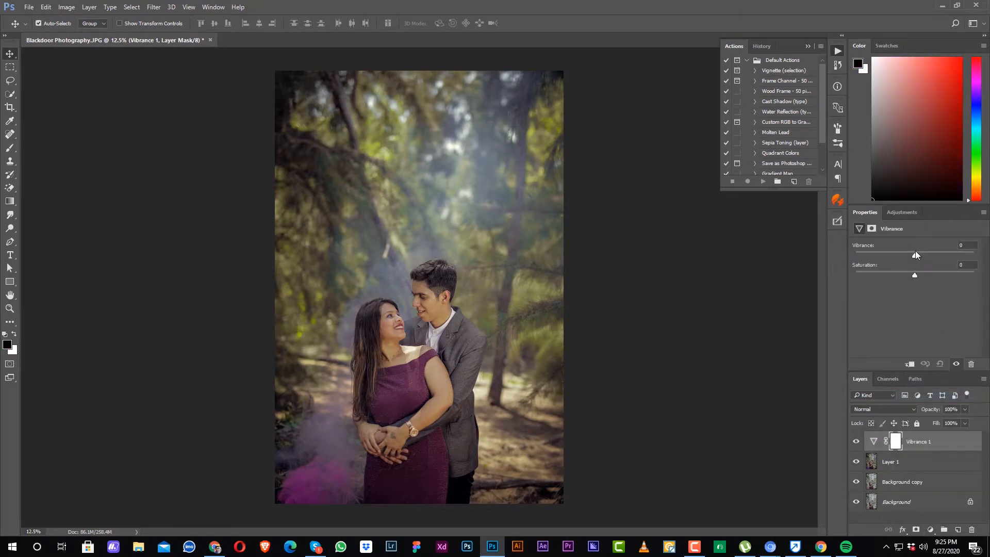
{"action": "left_click_drag", "start_coordinate": [915, 253], "coordinate": [909, 254]}
{"action": "scroll", "coordinate": [469, 289], "scroll_direction": "up", "scroll_amount": 3}
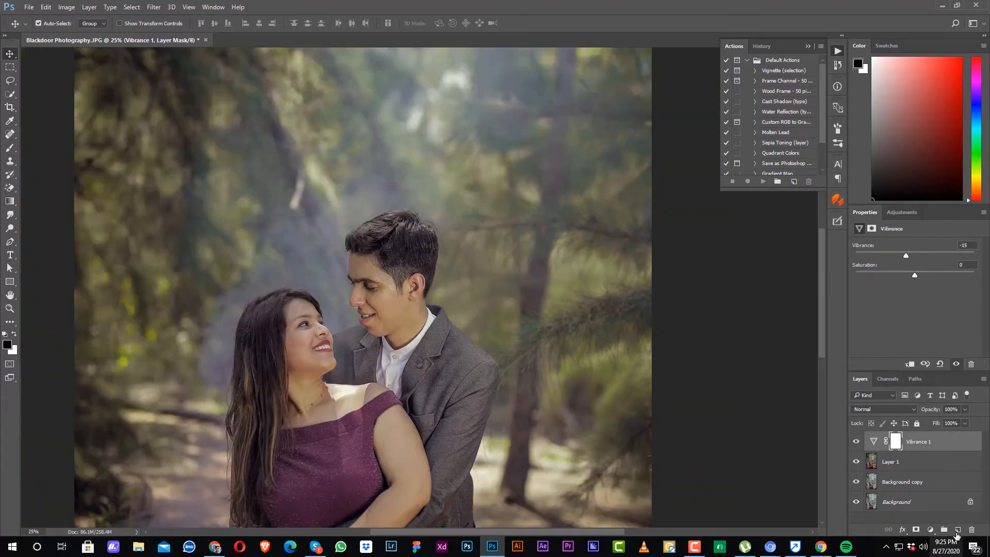
Step: Stamp all visible layers into a new layer and run the Frequency Separation action on it
{"action": "key", "text": "ctrl+alt+shift+e"}
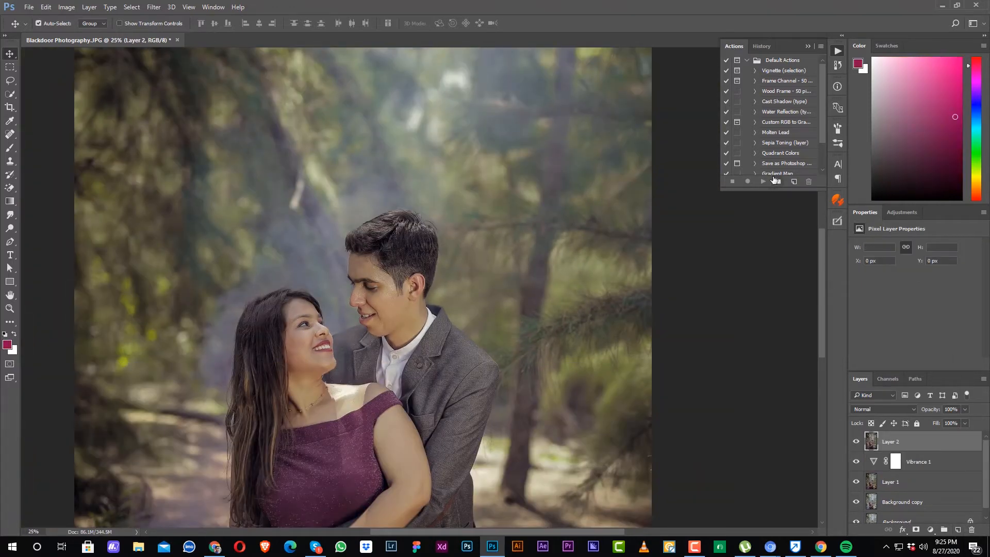
{"action": "scroll", "coordinate": [782, 149], "scroll_direction": "down", "scroll_amount": 3}
{"action": "left_click", "coordinate": [762, 182]}
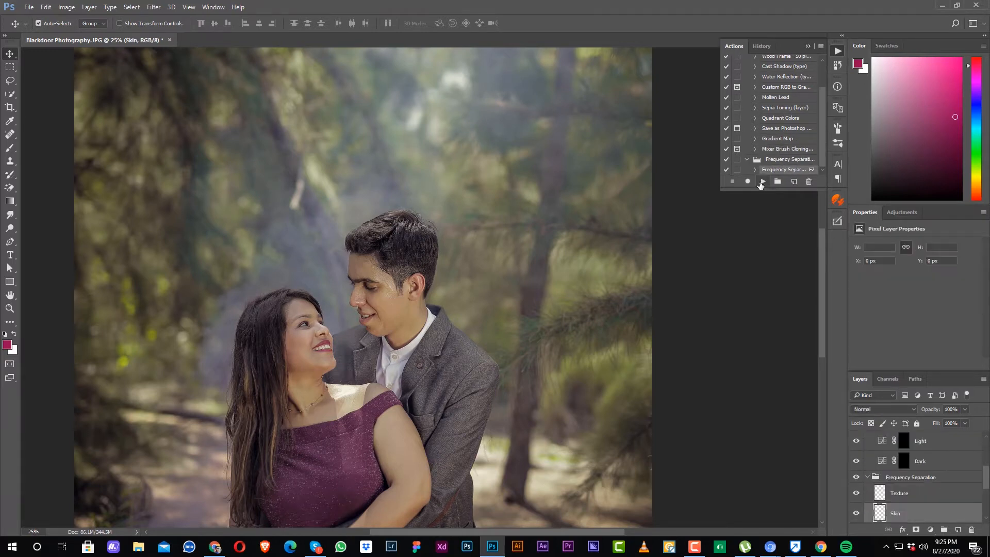
Step: Lasso the man's forehead on the Skin layer and smooth it with a Gaussian Blur of 20 pixels radius
{"action": "left_click", "coordinate": [10, 81]}
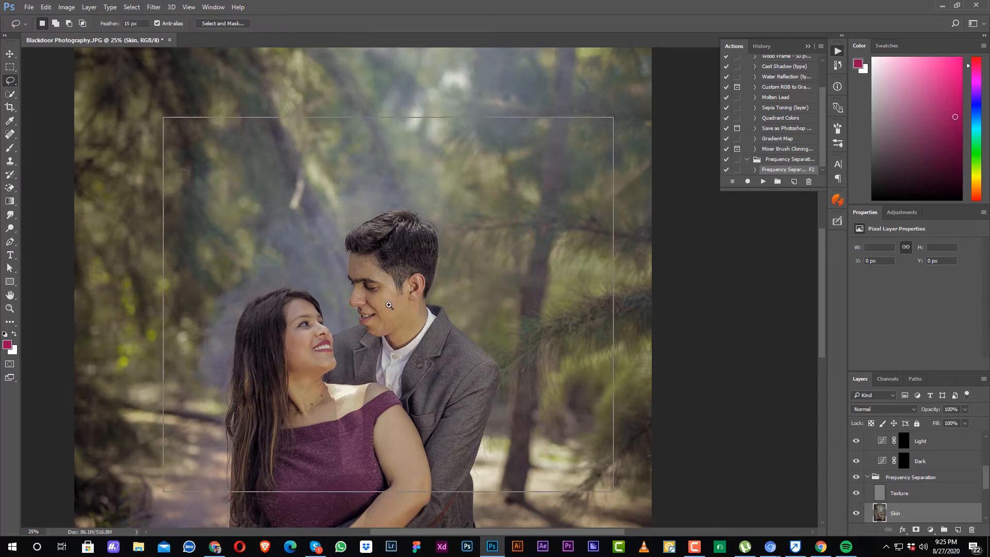
{"action": "left_click", "coordinate": [386, 303], "text": "ctrl"}
{"action": "left_click", "coordinate": [369, 301], "text": "ctrl"}
{"action": "left_click", "coordinate": [371, 240], "text": "ctrl"}
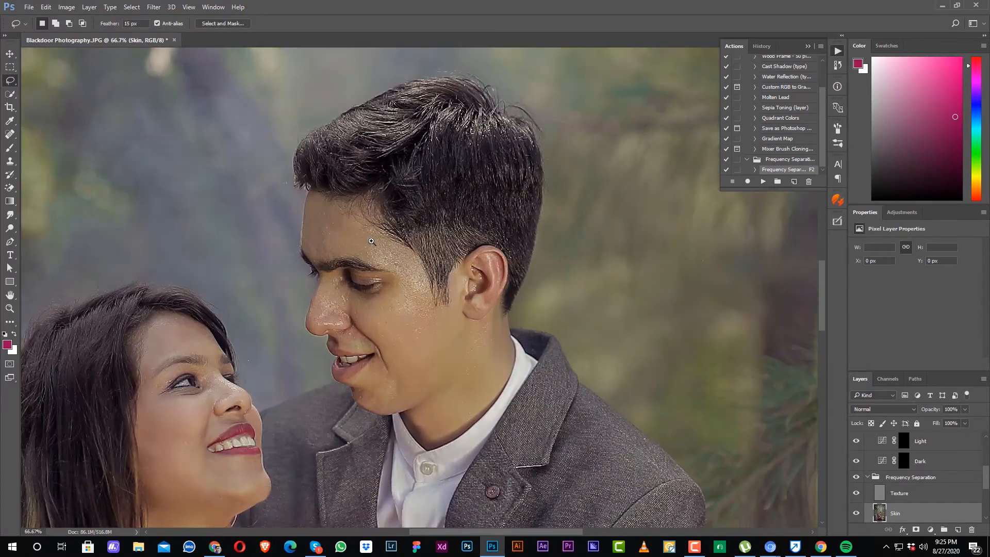
{"action": "left_click", "coordinate": [376, 245], "text": "ctrl"}
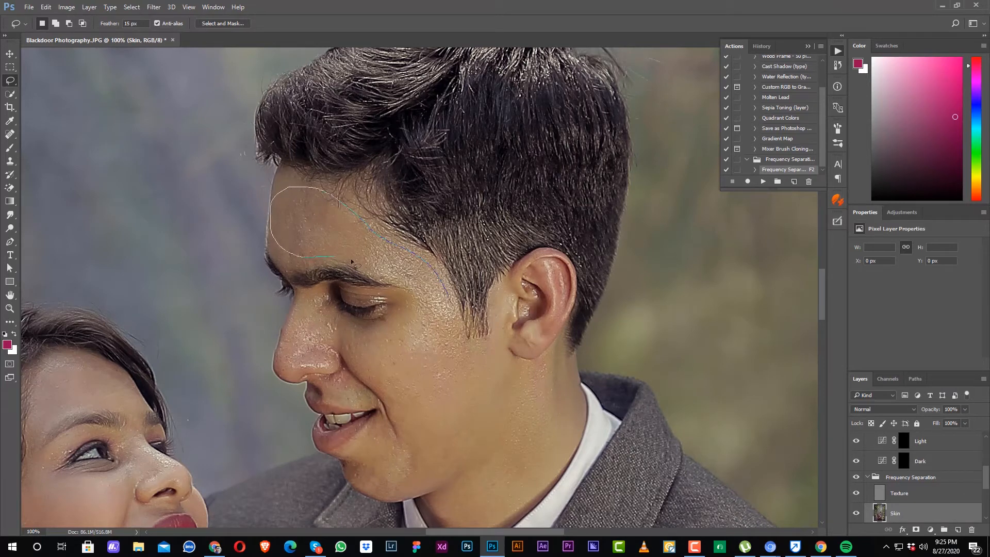
{"action": "mouse_move", "coordinate": [352, 263]}
{"action": "left_mouse_down"}
{"action": "mouse_move", "coordinate": [451, 314]}
{"action": "mouse_move", "coordinate": [446, 305]}
{"action": "left_mouse_up"}
{"action": "left_click", "coordinate": [153, 6]}
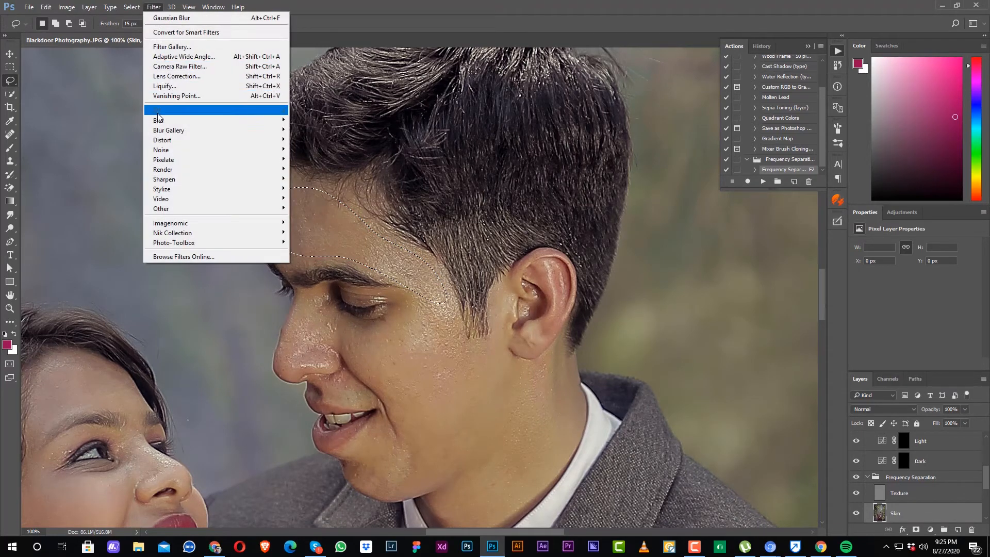
{"action": "mouse_move", "coordinate": [157, 120]}
{"action": "left_click", "coordinate": [309, 159]}
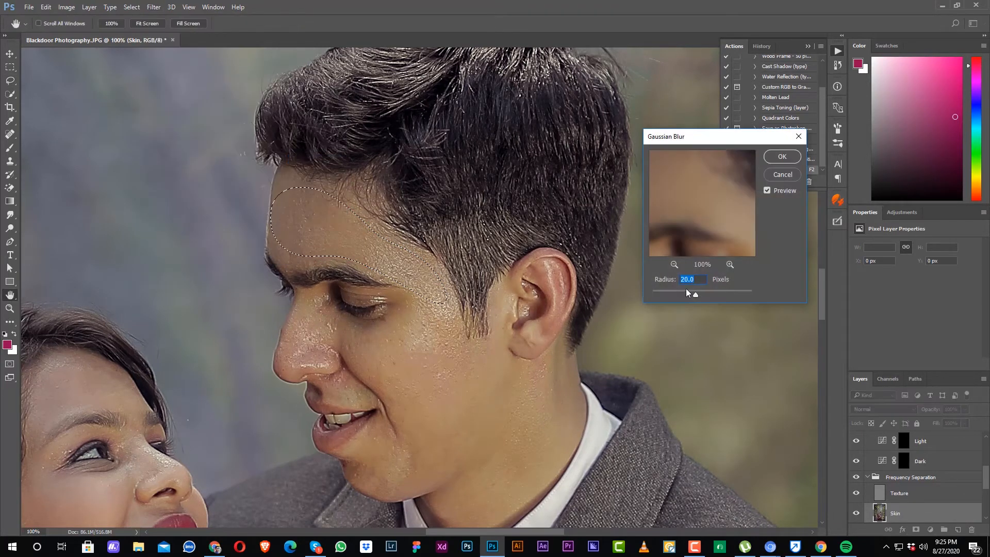
{"action": "mouse_move", "coordinate": [695, 294]}
{"action": "left_mouse_down"}
{"action": "mouse_move", "coordinate": [710, 295]}
{"action": "mouse_move", "coordinate": [693, 296]}
{"action": "left_mouse_up"}
{"action": "type", "text": "20"}
{"action": "key", "text": "Return"}
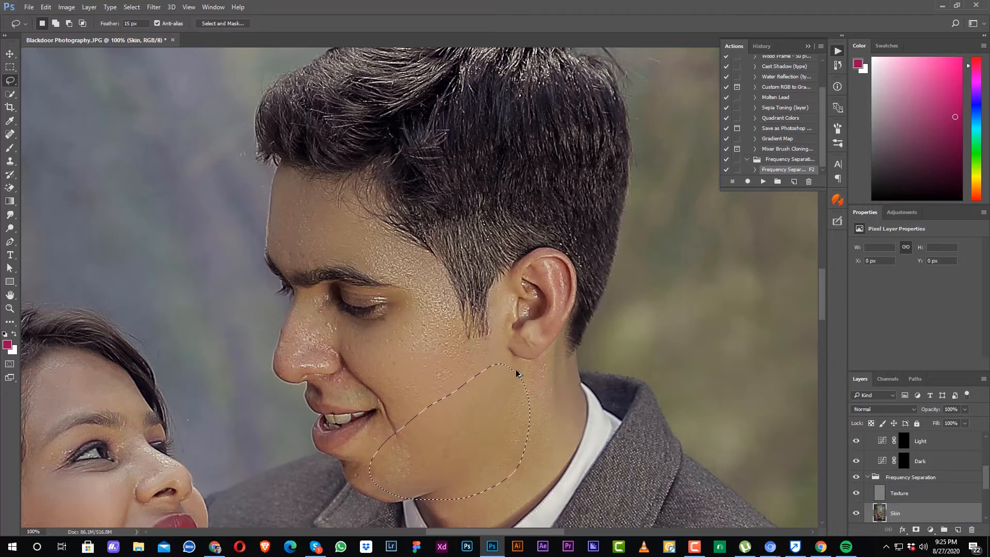
Step: Lasso the woman's cheek and chin area on the Skin layer, reapply the Gaussian Blur and clear the selection
{"action": "scroll", "coordinate": [520, 300], "scroll_direction": "down", "scroll_amount": 4}
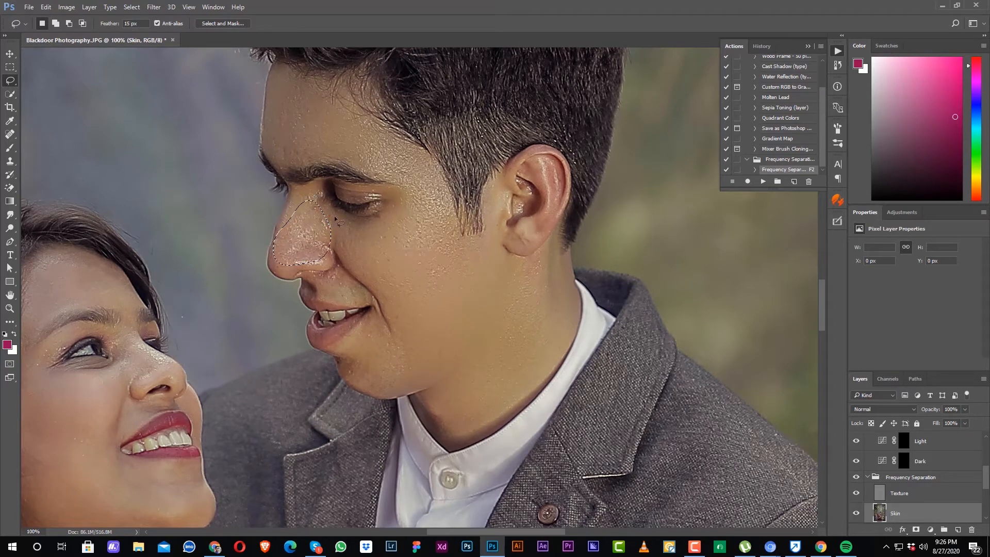
{"action": "key", "text": "ctrl+minus"}
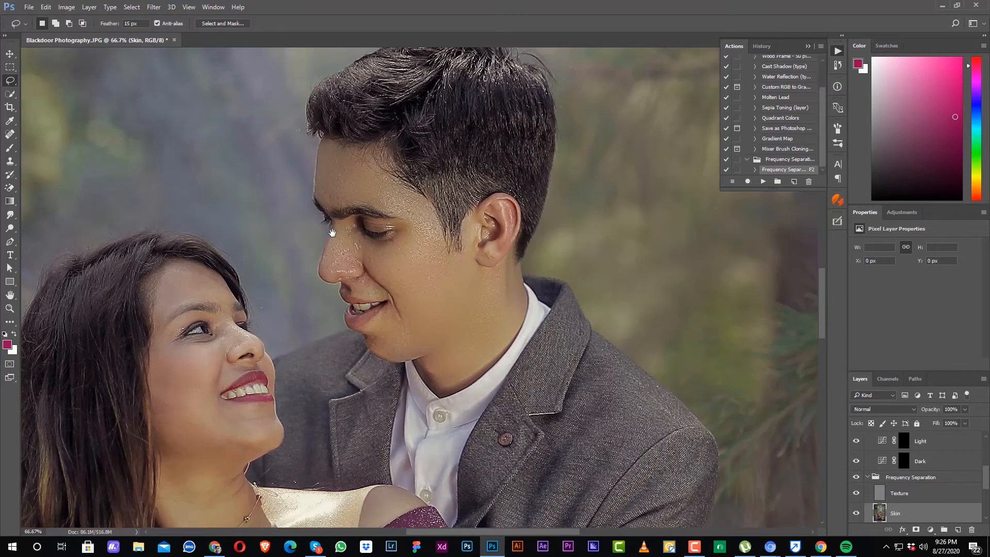
{"action": "key", "text": "ctrl+minus"}
{"action": "left_click_drag", "start_coordinate": [436, 280], "coordinate": [570, 132]}
{"action": "key", "text": "ctrl+plus"}
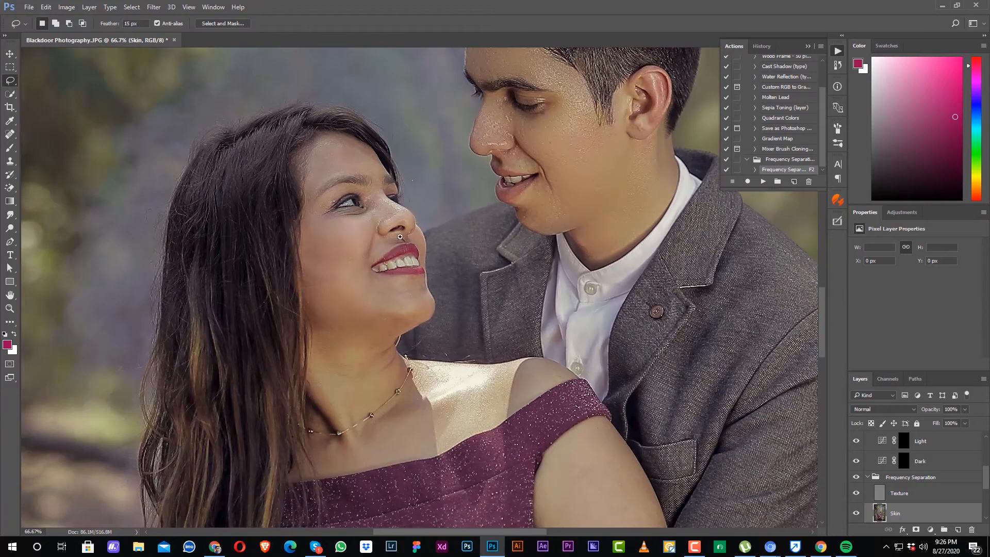
{"action": "scroll", "coordinate": [342, 274], "scroll_direction": "up", "scroll_amount": 1}
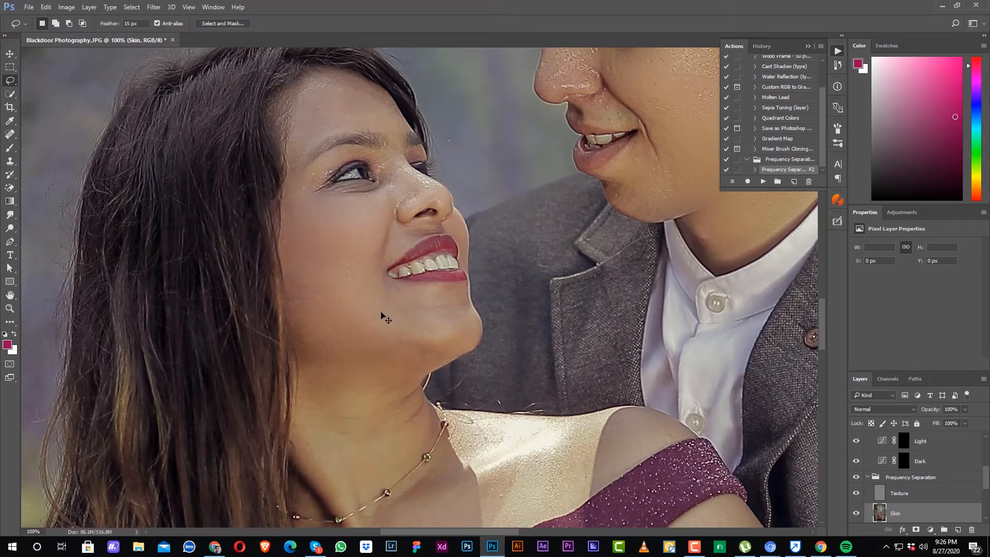
{"action": "mouse_move", "coordinate": [421, 292]}
{"action": "left_mouse_down"}
{"action": "mouse_move", "coordinate": [315, 301]}
{"action": "mouse_move", "coordinate": [292, 315]}
{"action": "mouse_move", "coordinate": [330, 361]}
{"action": "mouse_move", "coordinate": [450, 358]}
{"action": "left_mouse_up"}
{"action": "left_click_drag", "start_coordinate": [411, 286], "coordinate": [413, 287]}
{"action": "key", "text": "ctrl+alt+f"}
{"action": "key", "text": "ctrl+d"}
Step: Smooth the woman's neck and upper chest by lassoing each area and reapplying the Gaussian Blur
{"action": "left_click_drag", "start_coordinate": [355, 334], "coordinate": [371, 287]}
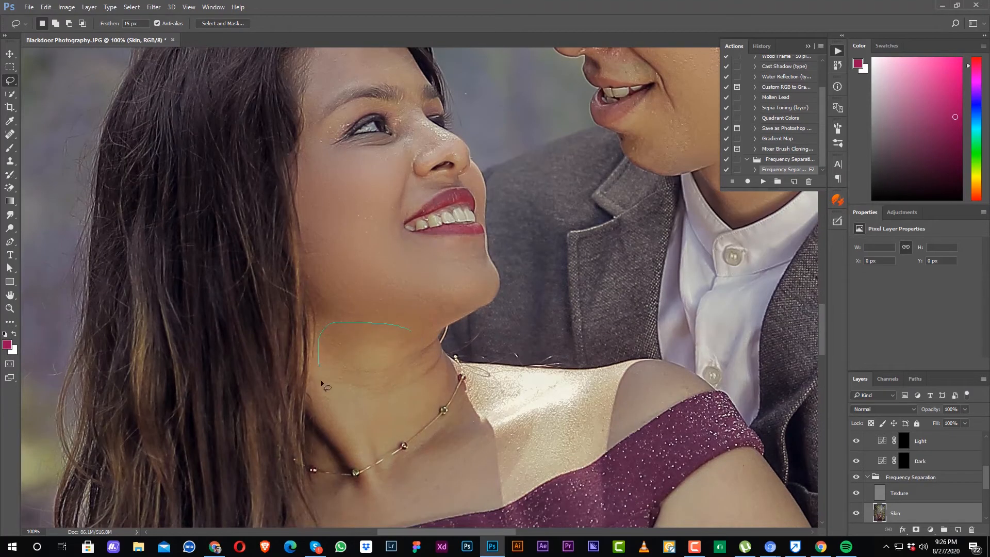
{"action": "mouse_move", "coordinate": [400, 428]}
{"action": "left_mouse_down"}
{"action": "mouse_move", "coordinate": [443, 395]}
{"action": "mouse_move", "coordinate": [442, 354]}
{"action": "mouse_move", "coordinate": [394, 328]}
{"action": "left_mouse_up"}
{"action": "key", "text": "ctrl+alt+f"}
{"action": "key", "text": "ctrl+d"}
{"action": "left_click_drag", "start_coordinate": [391, 405], "coordinate": [374, 287]}
{"action": "mouse_move", "coordinate": [307, 396]}
{"action": "left_mouse_down"}
{"action": "mouse_move", "coordinate": [467, 368]}
{"action": "mouse_move", "coordinate": [577, 323]}
{"action": "mouse_move", "coordinate": [632, 277]}
{"action": "mouse_move", "coordinate": [512, 263]}
{"action": "mouse_move", "coordinate": [395, 333]}
{"action": "left_mouse_up"}
{"action": "key", "text": "ctrl+alt+f"}
{"action": "key", "text": "ctrl+d"}
Step: Smooth the woman's upper arm and forearm by lassoing each area and reapplying the Gaussian Blur
{"action": "left_click_drag", "start_coordinate": [617, 338], "coordinate": [385, 206]}
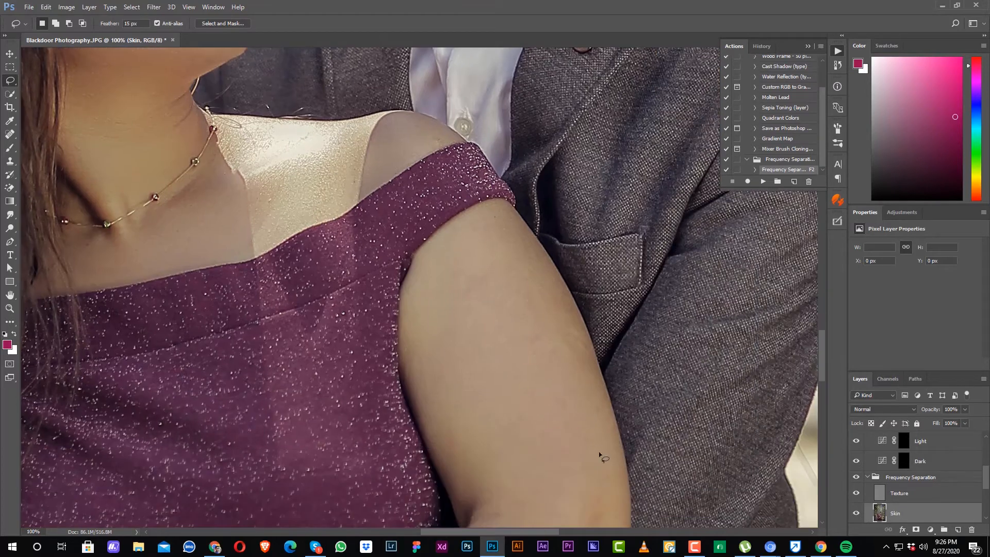
{"action": "mouse_move", "coordinate": [612, 456]}
{"action": "left_mouse_down"}
{"action": "mouse_move", "coordinate": [589, 348]}
{"action": "mouse_move", "coordinate": [551, 259]}
{"action": "mouse_move", "coordinate": [526, 233]}
{"action": "mouse_move", "coordinate": [467, 236]}
{"action": "mouse_move", "coordinate": [423, 295]}
{"action": "mouse_move", "coordinate": [420, 390]}
{"action": "mouse_move", "coordinate": [485, 495]}
{"action": "mouse_move", "coordinate": [613, 468]}
{"action": "left_mouse_up"}
{"action": "key", "text": "ctrl+alt+f"}
{"action": "key", "text": "ctrl+d"}
{"action": "left_click_drag", "start_coordinate": [552, 388], "coordinate": [572, 241]}
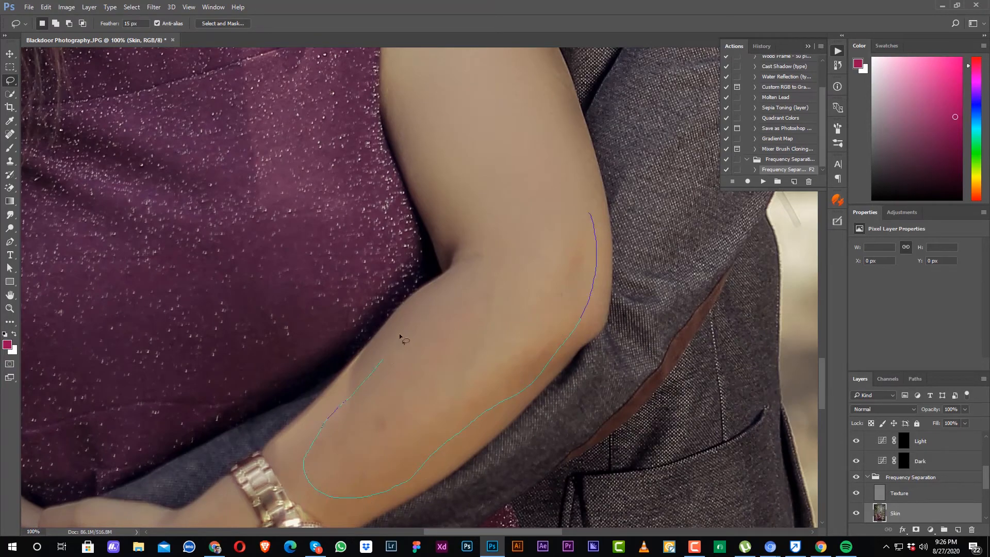
{"action": "left_click_drag", "start_coordinate": [400, 334], "coordinate": [496, 206]}
{"action": "key", "text": "ctrl+alt+f"}
{"action": "key", "text": "ctrl+d"}
Step: Lasso the back and knuckles of the tattooed hand in turn and blur each selection with the same Gaussian Blur
{"action": "left_click_drag", "start_coordinate": [458, 386], "coordinate": [629, 103]}
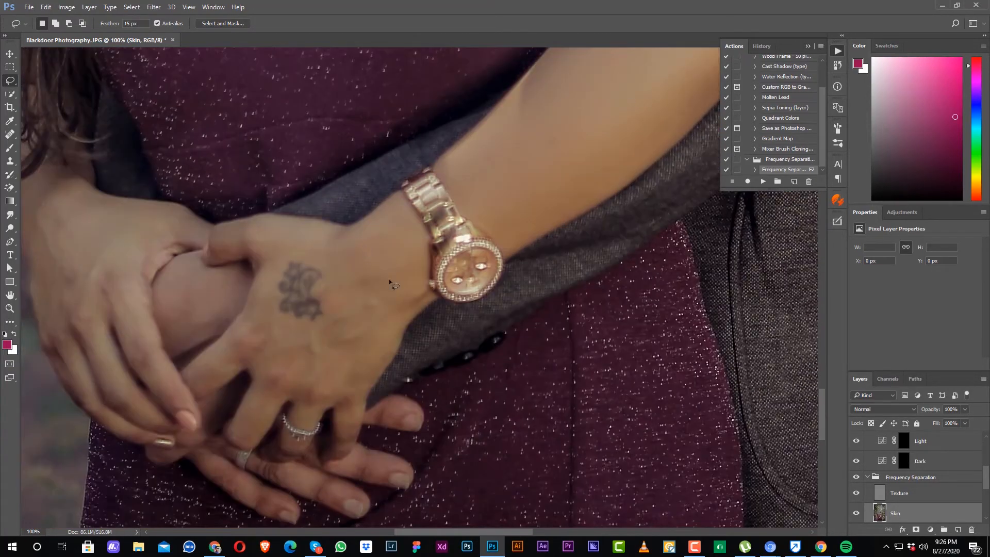
{"action": "left_click_drag", "start_coordinate": [363, 229], "coordinate": [298, 357]}
{"action": "left_click_drag", "start_coordinate": [421, 271], "coordinate": [418, 261]}
{"action": "key", "text": "ctrl+alt+f"}
{"action": "key", "text": "ctrl+d"}
{"action": "left_click_drag", "start_coordinate": [214, 362], "coordinate": [321, 331]}
{"action": "key", "text": "ctrl+alt+f"}
{"action": "key", "text": "ctrl+d"}
Step: Blur the remaining skin above the tattoo on the woman's hand with the last Gaussian Blur settings
{"action": "mouse_move", "coordinate": [277, 382]}
{"action": "left_mouse_down"}
{"action": "mouse_move", "coordinate": [246, 420]}
{"action": "mouse_move", "coordinate": [289, 382]}
{"action": "left_mouse_up"}
{"action": "key", "text": "ctrl+alt+f"}
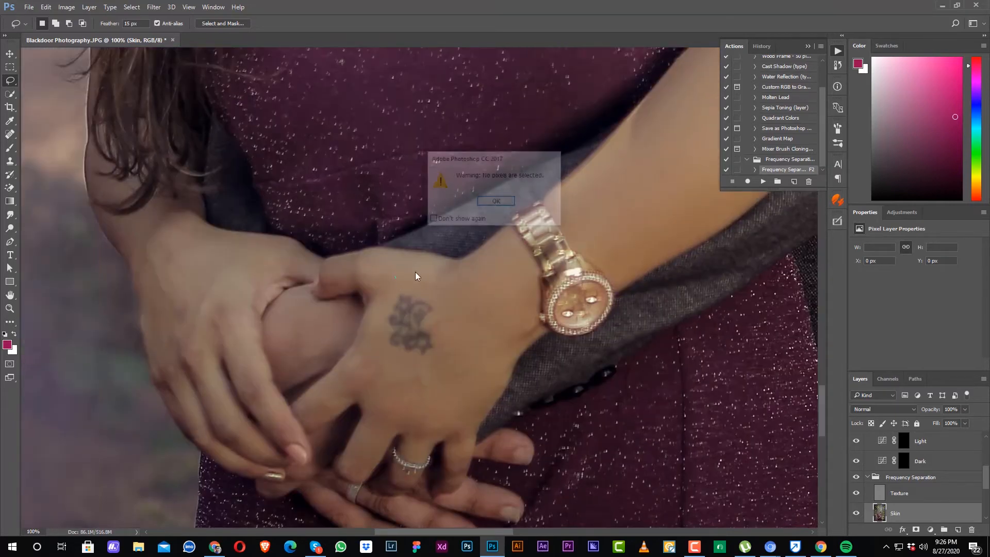
{"action": "key", "text": "Return"}
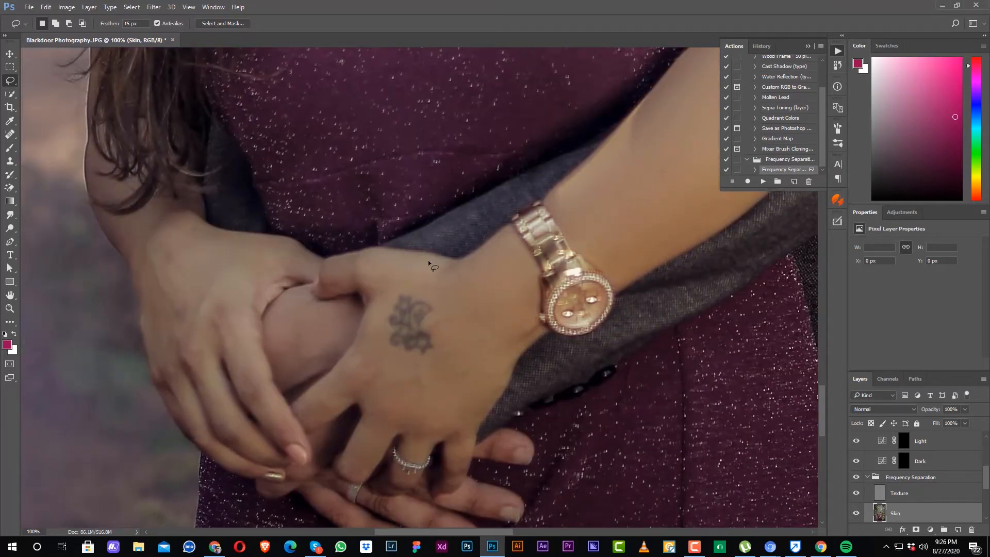
{"action": "mouse_move", "coordinate": [426, 268]}
{"action": "left_mouse_down"}
{"action": "mouse_move", "coordinate": [332, 258]}
{"action": "mouse_move", "coordinate": [335, 270]}
{"action": "mouse_move", "coordinate": [416, 274]}
{"action": "left_mouse_up"}
{"action": "key", "text": "ctrl+alt+f"}
{"action": "key", "text": "ctrl+d"}
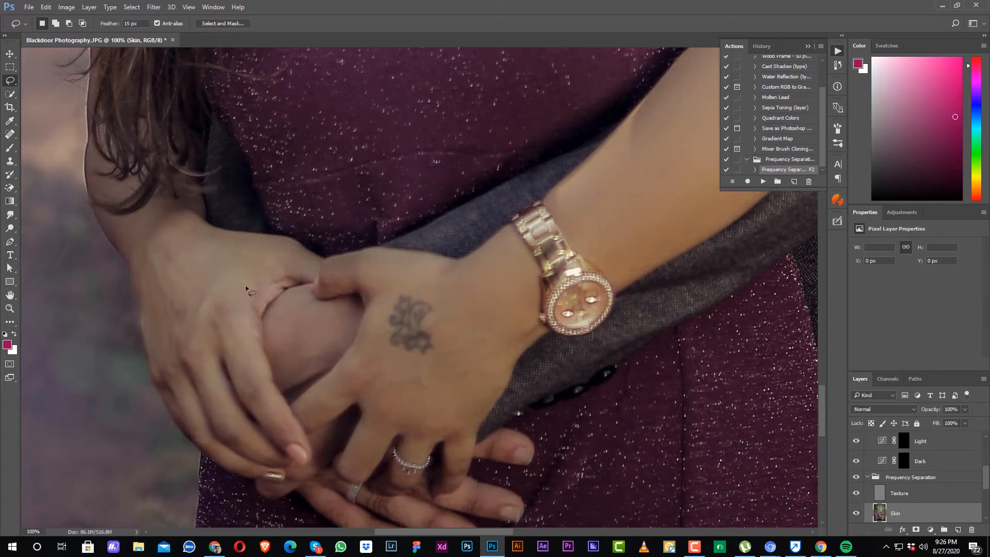
Step: Smooth the back and fingers of the woman's other hand using lasso selections and the repeated Gaussian Blur
{"action": "mouse_move", "coordinate": [287, 258]}
{"action": "left_mouse_down"}
{"action": "mouse_move", "coordinate": [201, 234]}
{"action": "mouse_move", "coordinate": [164, 207]}
{"action": "left_mouse_up"}
{"action": "left_click_drag", "start_coordinate": [218, 330], "coordinate": [292, 248]}
{"action": "key", "text": "ctrl+alt+f"}
{"action": "key", "text": "ctrl+d"}
{"action": "left_click_drag", "start_coordinate": [240, 393], "coordinate": [236, 320]}
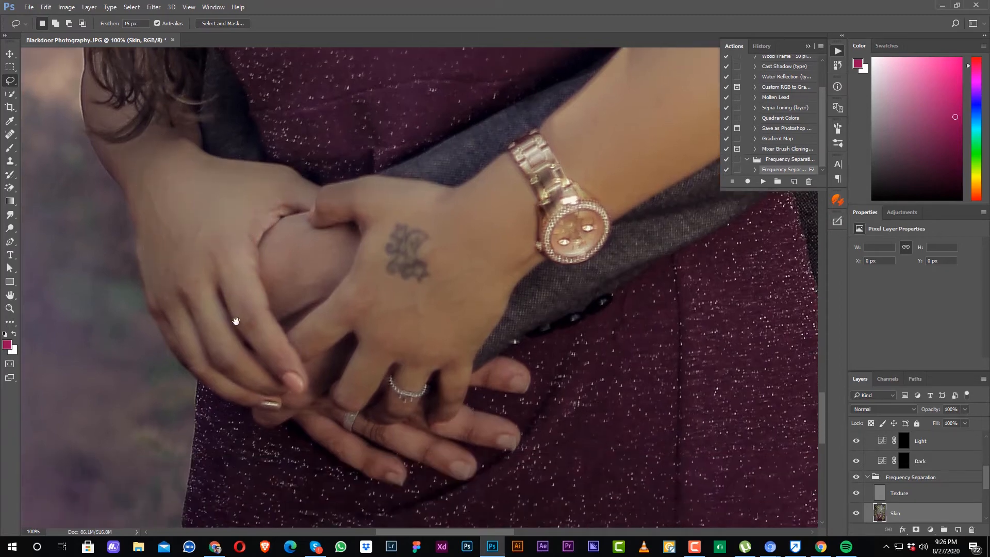
{"action": "left_click_drag", "start_coordinate": [239, 277], "coordinate": [234, 248]}
{"action": "key", "text": "ctrl+alt+f"}
{"action": "key", "text": "ctrl+d"}
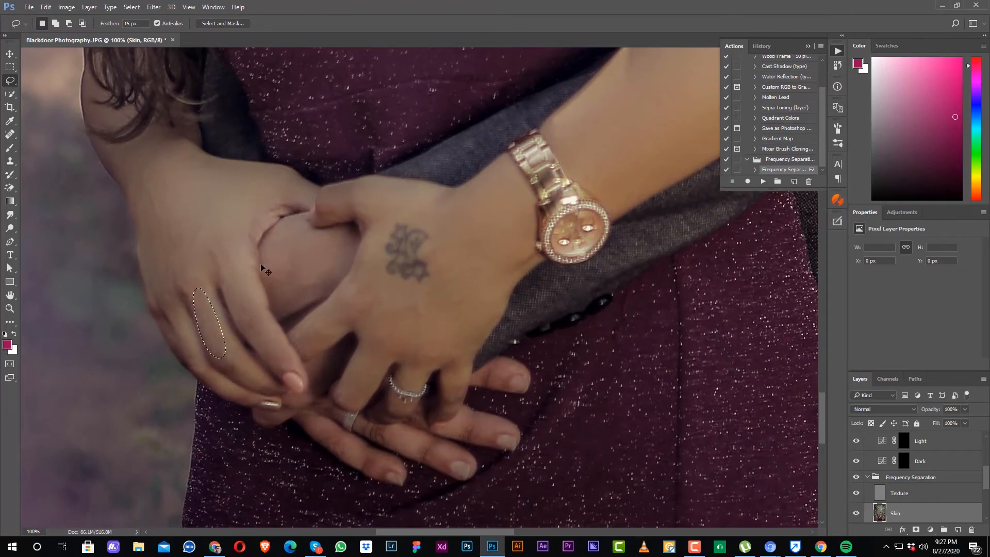
Step: Target the Light layer's mask with a much smaller Brush and make white the foreground color
{"action": "key", "text": "ctrl+minus"}
{"action": "key", "text": "ctrl+minus"}
{"action": "key", "text": "ctrl+minus"}
{"action": "key", "text": "ctrl+minus"}
{"action": "left_click_drag", "start_coordinate": [377, 226], "coordinate": [378, 314]}
{"action": "key", "text": "ctrl+minus"}
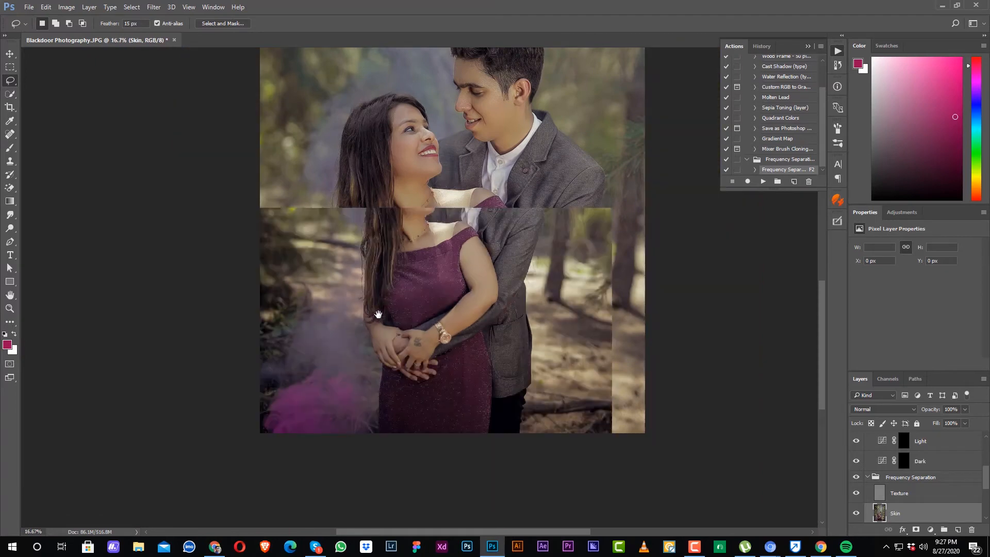
{"action": "left_click", "coordinate": [498, 232], "text": "ctrl"}
{"action": "left_click_drag", "start_coordinate": [504, 183], "coordinate": [502, 203]}
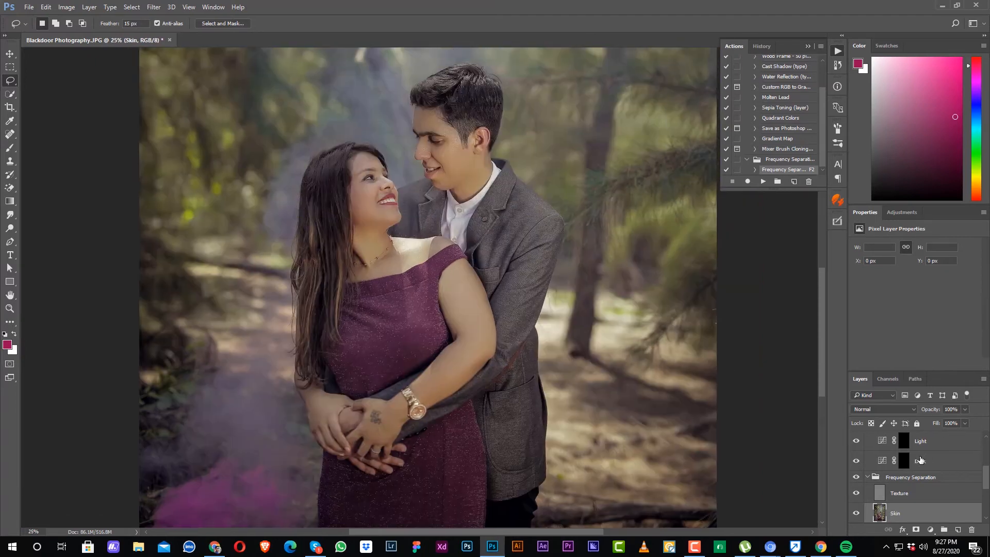
{"action": "left_click", "coordinate": [903, 441]}
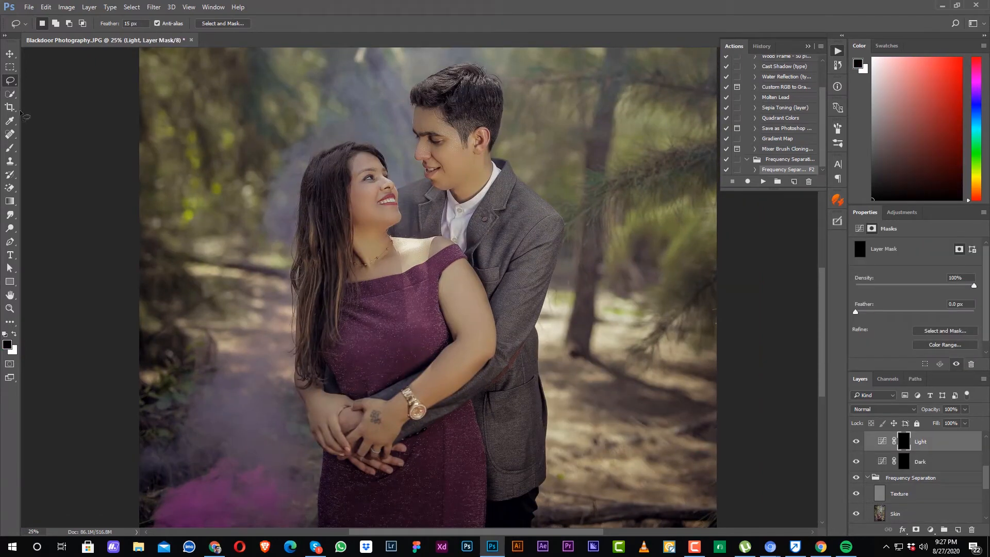
{"action": "left_click", "coordinate": [10, 147]}
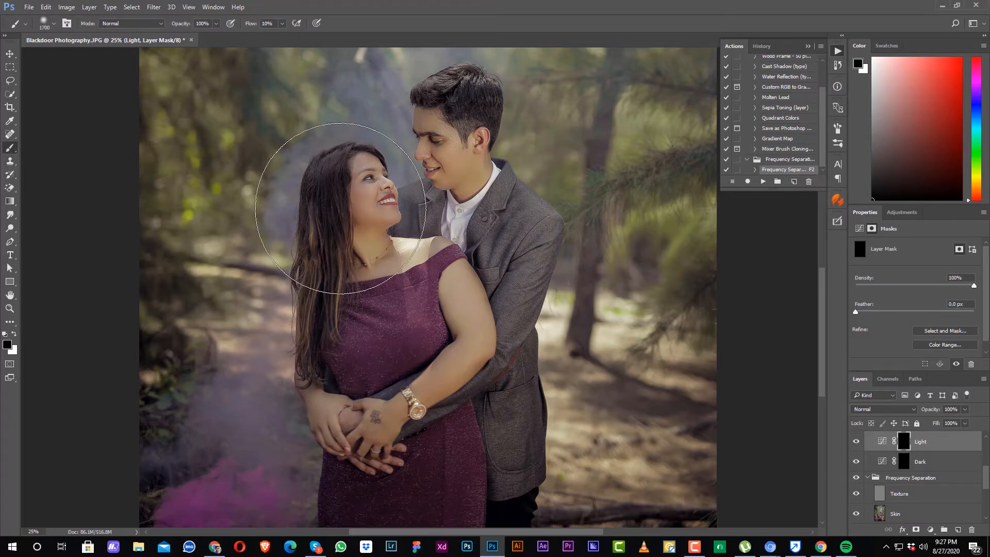
{"action": "key", "text": "bracketleft"}
{"action": "key", "text": "bracketleft"}
{"action": "key", "text": "bracketleft"}
{"action": "key", "text": "bracketleft"}
{"action": "key", "text": "bracketleft"}
{"action": "key", "text": "bracketleft"}
{"action": "key", "text": "bracketleft"}
{"action": "key", "text": "bracketleft"}
{"action": "key", "text": "bracketleft"}
{"action": "key", "text": "bracketleft"}
{"action": "key", "text": "bracketleft"}
{"action": "key", "text": "bracketleft"}
{"action": "key", "text": "bracketleft"}
{"action": "key", "text": "bracketleft"}
{"action": "key", "text": "bracketleft"}
{"action": "key", "text": "bracketleft"}
{"action": "key", "text": "bracketleft"}
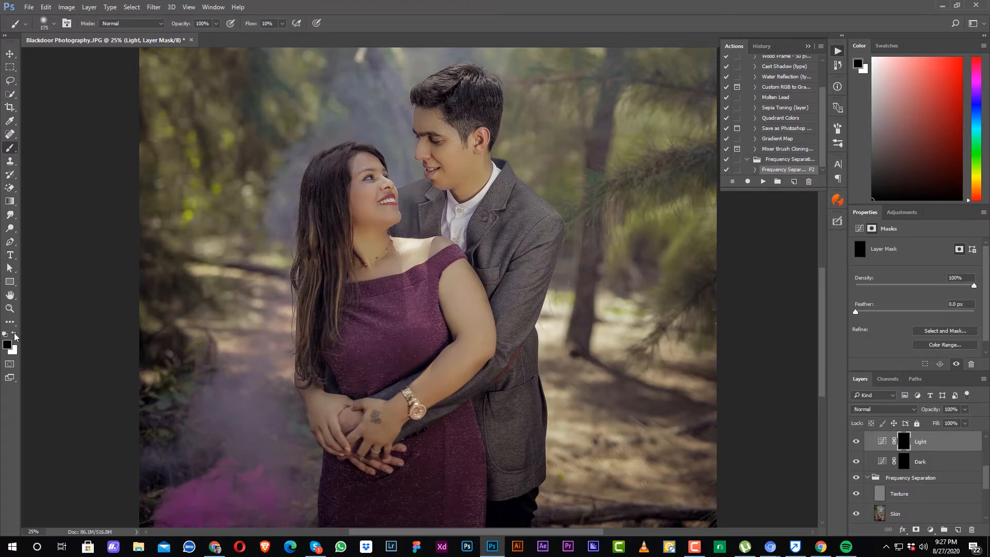
{"action": "left_click", "coordinate": [14, 334]}
Step: Brighten the woman's and man's faces by painting white on the Light mask at 5% flow with a brush around 200 px
{"action": "left_click", "coordinate": [400, 146], "text": "ctrl"}
{"action": "key", "text": "]"}
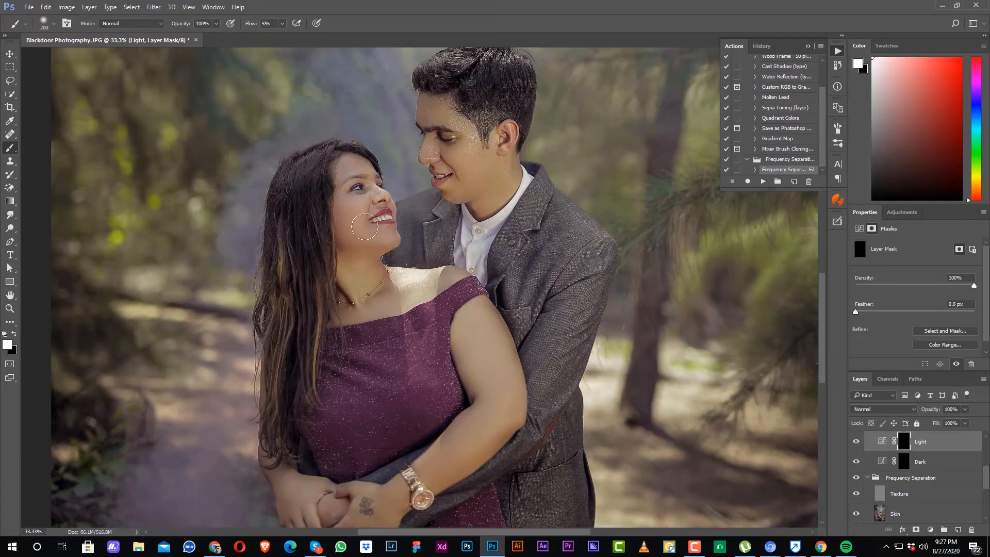
{"action": "key", "text": "["}
{"action": "key", "text": "["}
{"action": "key", "text": "["}
{"action": "key", "text": "]"}
{"action": "key", "text": "]"}
{"action": "key", "text": "]"}
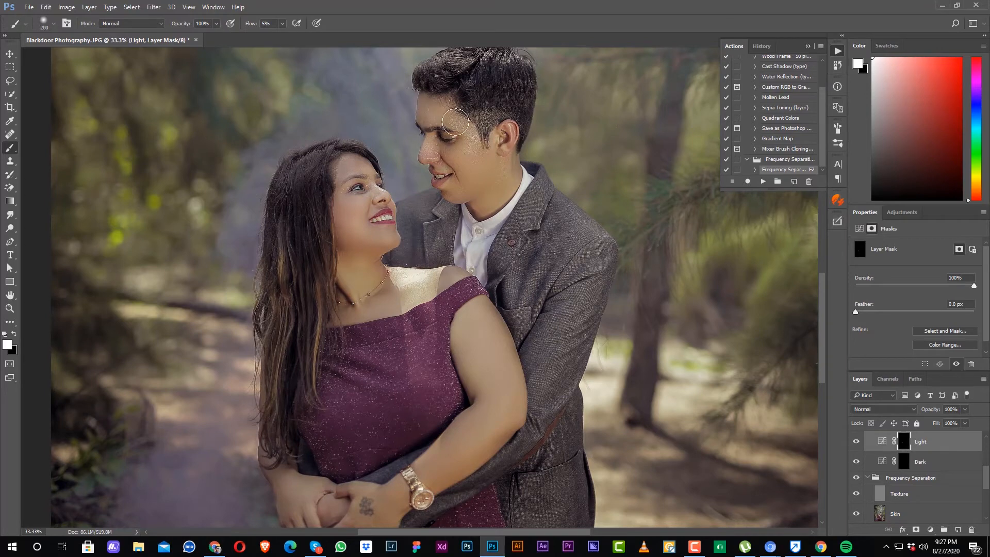
{"action": "key", "text": "]"}
{"action": "key", "text": "]"}
Step: Paint white on the Light mask over the woman's hands and fingers with a smaller brush, up to 150 px
{"action": "scroll", "coordinate": [479, 450], "scroll_direction": "down", "scroll_amount": 3}
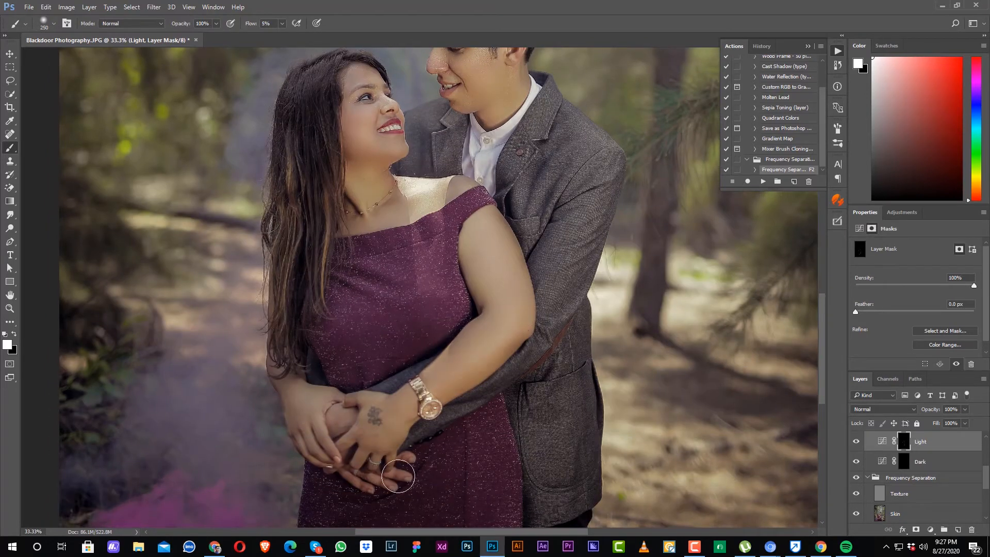
{"action": "key", "text": "bracketleft"}
{"action": "key", "text": "bracketleft"}
{"action": "key", "text": "bracketleft"}
{"action": "key", "text": "bracketleft"}
{"action": "key", "text": "bracketleft"}
{"action": "mouse_move", "coordinate": [374, 436]}
{"action": "left_mouse_down"}
{"action": "mouse_move", "coordinate": [377, 467]}
{"action": "mouse_move", "coordinate": [388, 476]}
{"action": "mouse_move", "coordinate": [365, 476]}
{"action": "mouse_move", "coordinate": [355, 412]}
{"action": "left_mouse_up"}
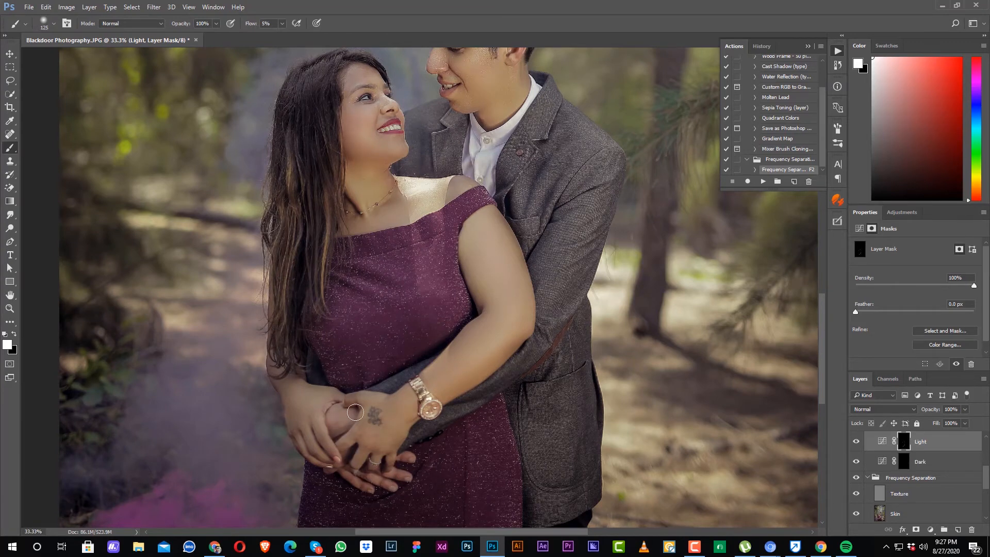
{"action": "key", "text": "bracketright"}
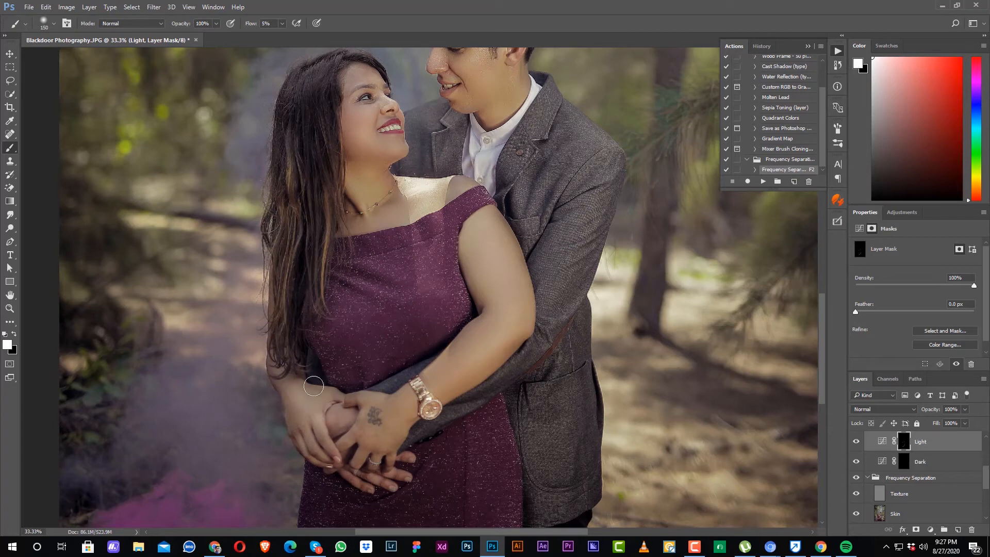
Step: Collapse Group 1 and the dodge burn group in the layer stack and select the dodge burn group
{"action": "left_click_drag", "start_coordinate": [490, 420], "coordinate": [489, 322]}
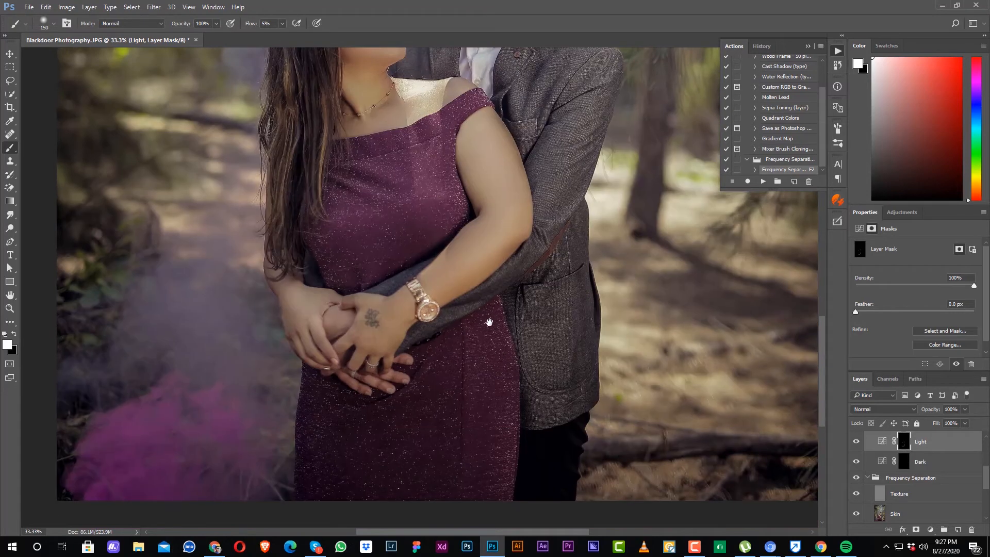
{"action": "key", "text": "ctrl+minus"}
{"action": "key", "text": "ctrl+minus"}
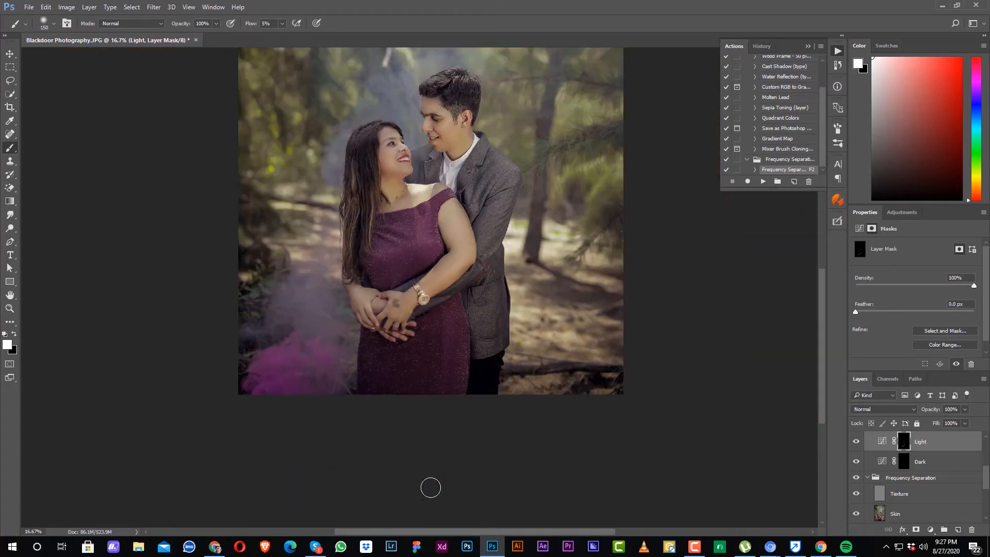
{"action": "left_click", "coordinate": [441, 265], "text": "ctrl"}
{"action": "left_click_drag", "start_coordinate": [475, 198], "coordinate": [499, 245]}
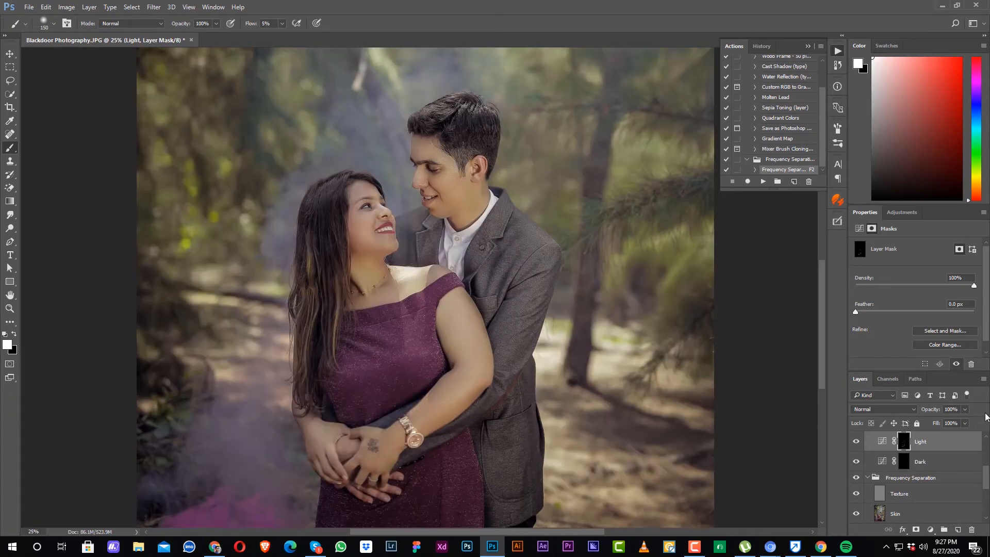
{"action": "key", "text": "v"}
{"action": "scroll", "coordinate": [877, 450], "scroll_direction": "up", "scroll_amount": 3}
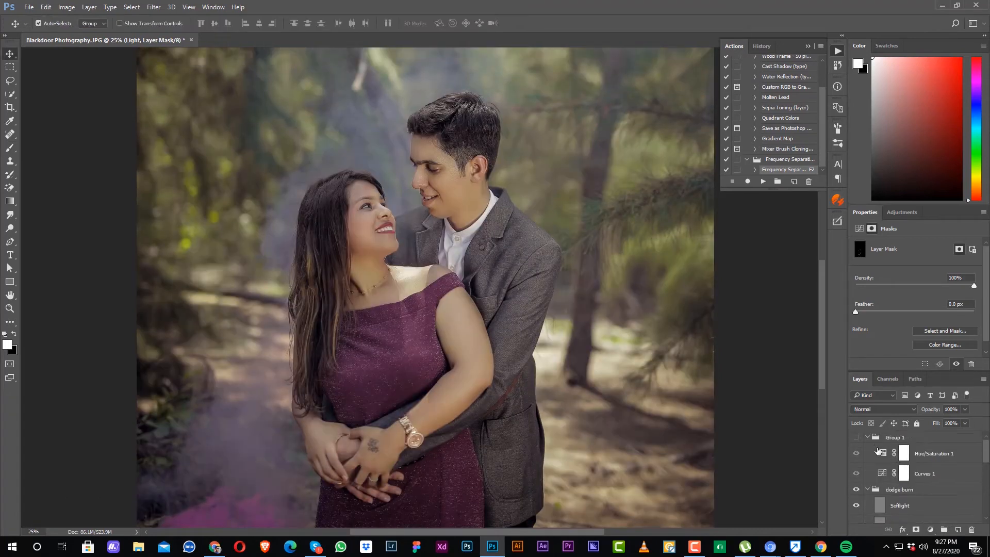
{"action": "left_click", "coordinate": [867, 437]}
{"action": "left_click", "coordinate": [867, 450]}
{"action": "left_click", "coordinate": [900, 439]}
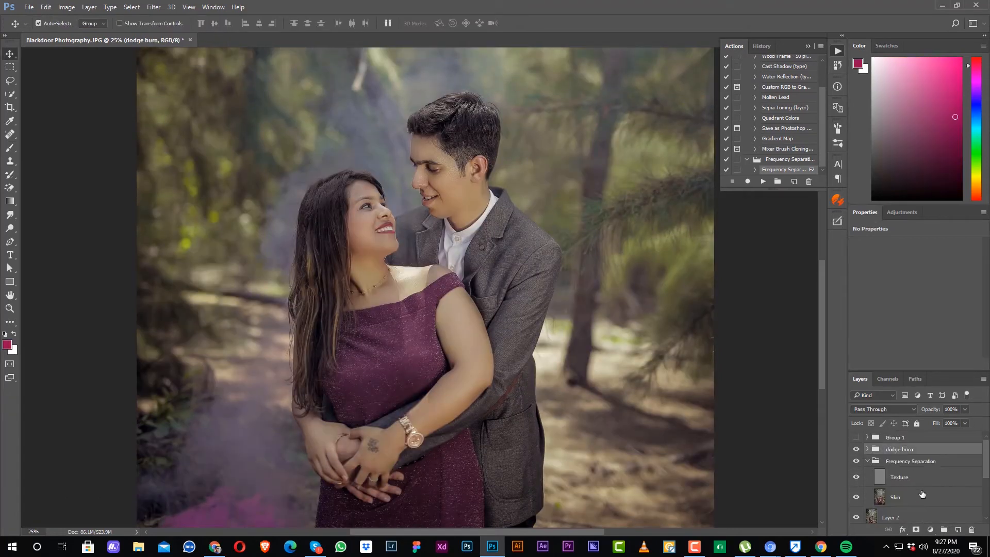
Step: Create a new empty layer above the groups and add a Color Balance adjustment layer
{"action": "left_click", "coordinate": [957, 530]}
{"action": "left_click", "coordinate": [930, 530]}
{"action": "left_click", "coordinate": [918, 414]}
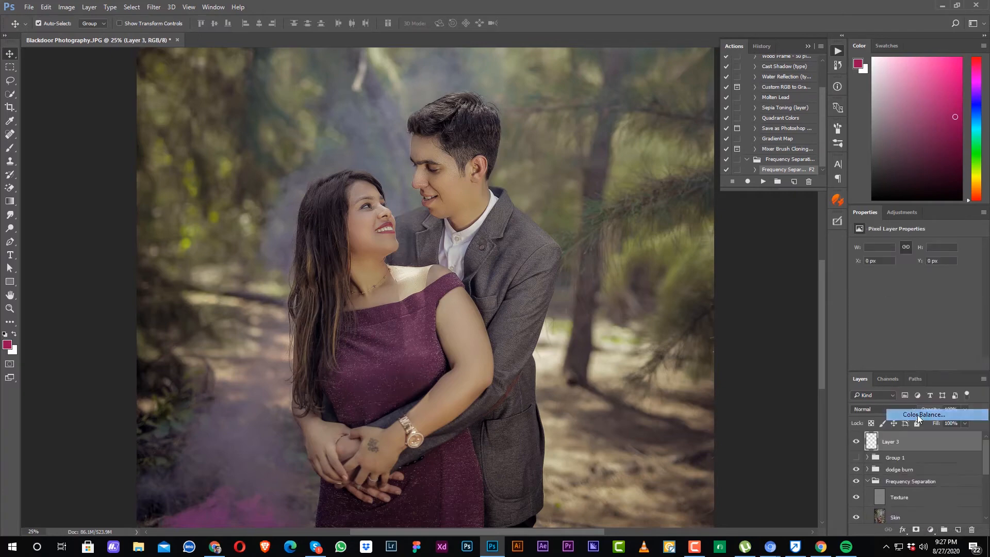
Step: Adjust the Color Balance midtones and set Yellow–Blue to +1 in the shadows
{"action": "left_click_drag", "start_coordinate": [904, 301], "coordinate": [901, 301]}
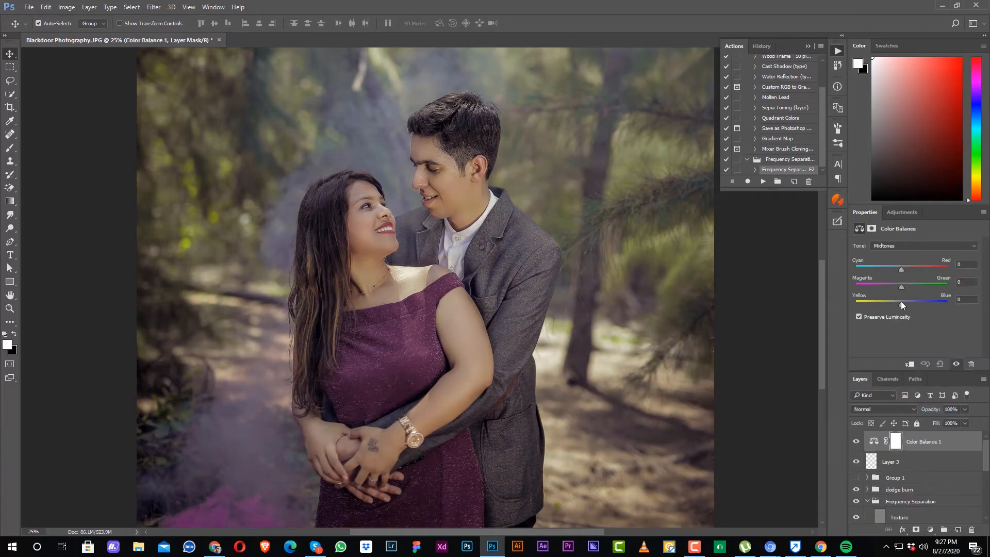
{"action": "left_click_drag", "start_coordinate": [901, 268], "coordinate": [902, 302]}
{"action": "left_click", "coordinate": [892, 246]}
{"action": "left_click", "coordinate": [894, 250]}
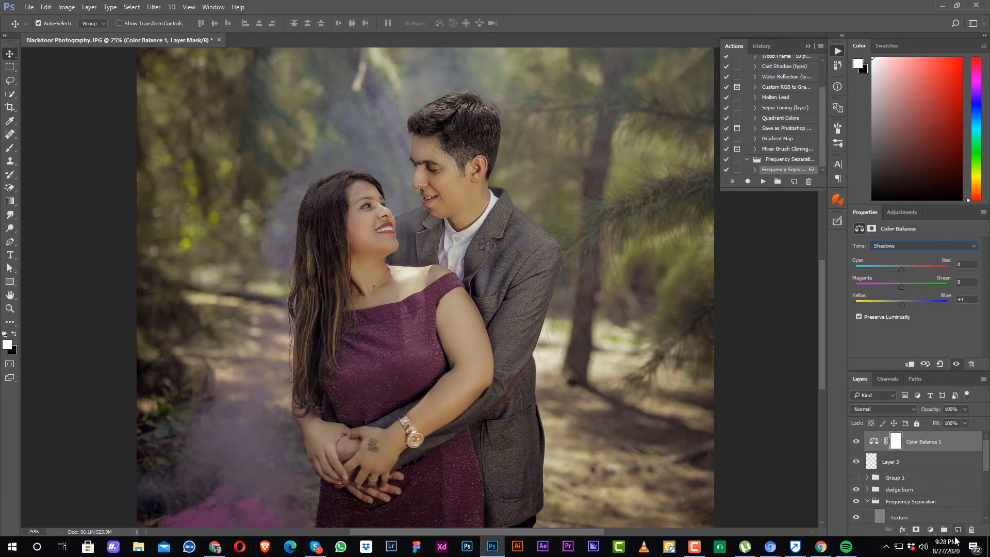
Step: Add a Selective Color adjustment layer and set its Blacks to Magenta +6% and Yellow +8%
{"action": "left_click", "coordinate": [929, 529]}
{"action": "left_click", "coordinate": [923, 543]}
{"action": "left_click", "coordinate": [913, 257]}
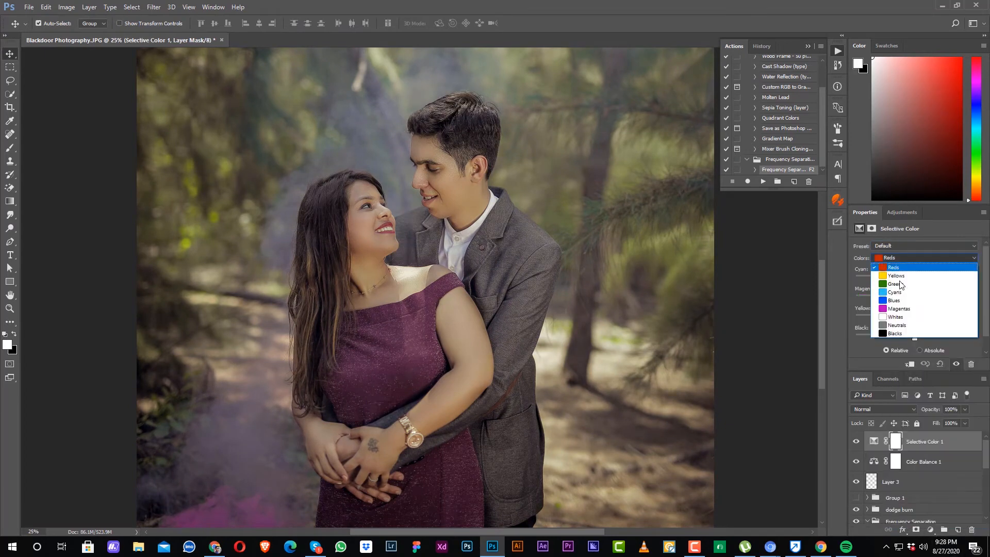
{"action": "left_click", "coordinate": [891, 333]}
{"action": "left_click_drag", "start_coordinate": [914, 319], "coordinate": [921, 302]}
{"action": "key", "text": "ctrl+minus"}
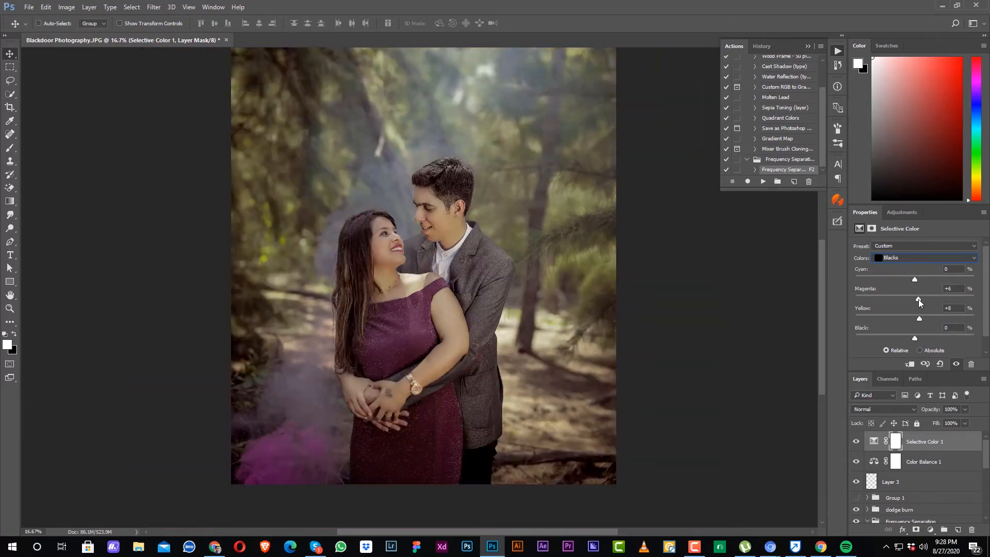
Step: Lower the cyan in the Selective Color Greens and set the Neutrals to Cyan +3% and Magenta -9%
{"action": "left_click", "coordinate": [894, 259]}
{"action": "left_click", "coordinate": [907, 282]}
{"action": "left_click_drag", "start_coordinate": [908, 281], "coordinate": [901, 281]}
{"action": "left_click", "coordinate": [900, 257]}
{"action": "left_click", "coordinate": [892, 329]}
{"action": "left_click_drag", "start_coordinate": [914, 279], "coordinate": [901, 318]}
Step: Mask the couple out of the Selective Color layer by painting black over them at 100% flow with a 500 px brush
{"action": "left_click", "coordinate": [895, 441]}
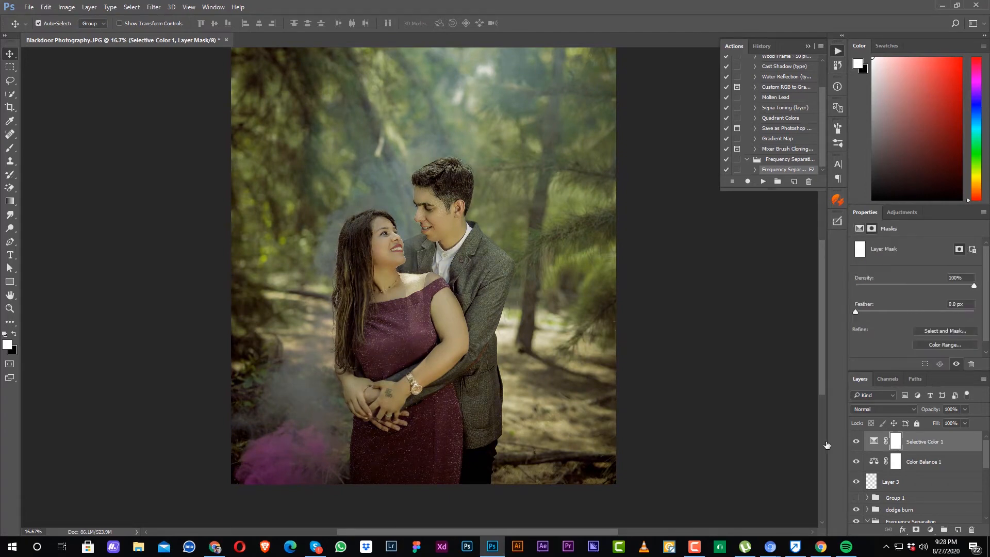
{"action": "left_click", "coordinate": [483, 271]}
{"action": "left_click", "coordinate": [484, 271]}
{"action": "key", "text": "b"}
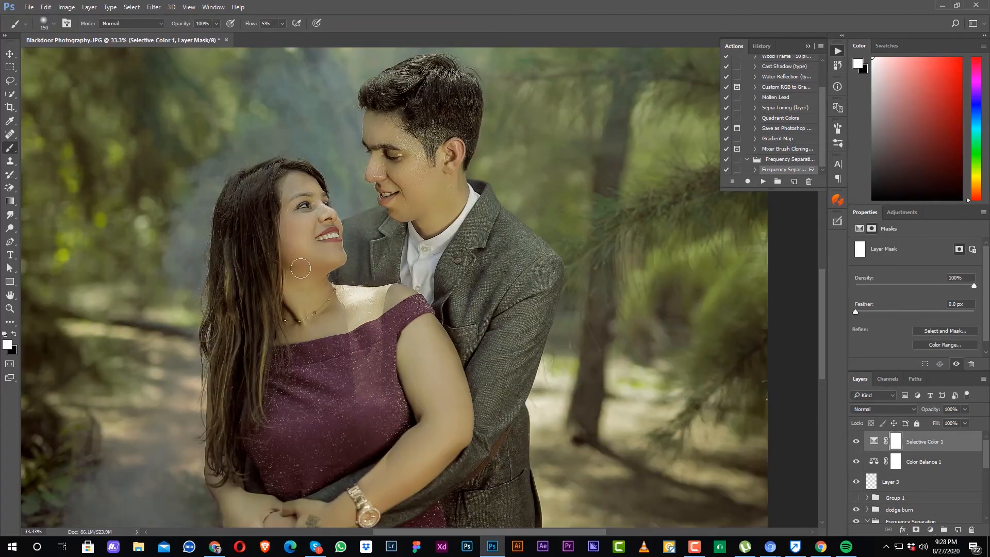
{"action": "left_click", "coordinate": [14, 334]}
{"action": "left_click", "coordinate": [282, 23]}
{"action": "left_click_drag", "start_coordinate": [283, 37], "coordinate": [330, 36]}
{"action": "key", "text": "bracketright"}
{"action": "key", "text": "bracketright"}
{"action": "key", "text": "bracketright"}
{"action": "key", "text": "bracketright"}
{"action": "key", "text": "bracketright"}
{"action": "key", "text": "bracketright"}
{"action": "key", "text": "bracketright"}
{"action": "key", "text": "bracketright"}
{"action": "key", "text": "bracketright"}
{"action": "key", "text": "bracketleft"}
{"action": "key", "text": "bracketleft"}
{"action": "key", "text": "bracketleft"}
{"action": "mouse_move", "coordinate": [418, 153]}
{"action": "left_mouse_down"}
{"action": "mouse_move", "coordinate": [396, 103]}
{"action": "mouse_move", "coordinate": [432, 166]}
{"action": "mouse_move", "coordinate": [442, 225]}
{"action": "mouse_move", "coordinate": [497, 357]}
{"action": "mouse_move", "coordinate": [502, 281]}
{"action": "mouse_move", "coordinate": [360, 295]}
{"action": "mouse_move", "coordinate": [393, 261]}
{"action": "mouse_move", "coordinate": [309, 301]}
{"action": "mouse_move", "coordinate": [283, 207]}
{"action": "mouse_move", "coordinate": [248, 408]}
{"action": "left_mouse_up"}
{"action": "scroll", "coordinate": [289, 304], "scroll_direction": "down", "scroll_amount": 5}
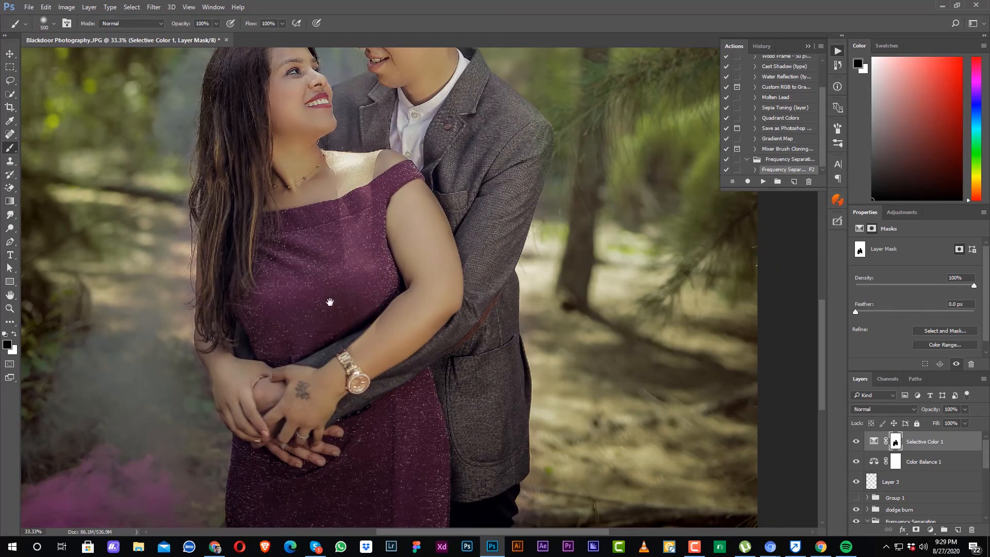
{"action": "scroll", "coordinate": [330, 301], "scroll_direction": "up", "scroll_amount": 4}
{"action": "scroll", "coordinate": [410, 244], "scroll_direction": "up", "scroll_amount": 4}
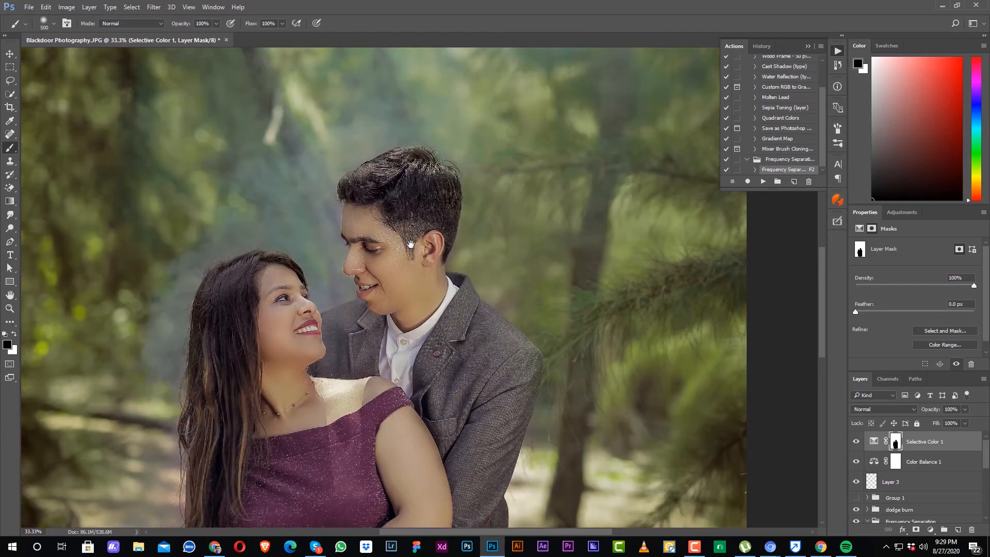
Step: Add a Gradient fill layer above the Selective Color layer using the Neutral Density preset
{"action": "key", "text": "ctrl+minus"}
{"action": "key", "text": "ctrl+minus"}
{"action": "key", "text": "ctrl+minus"}
{"action": "key", "text": "v"}
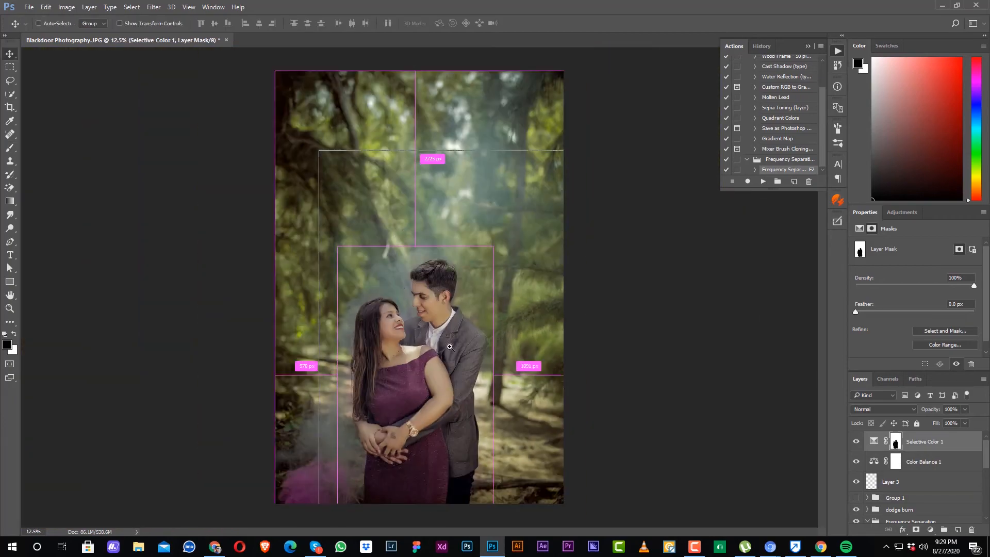
{"action": "key", "text": "ctrl+plus"}
{"action": "left_click", "coordinate": [930, 530]}
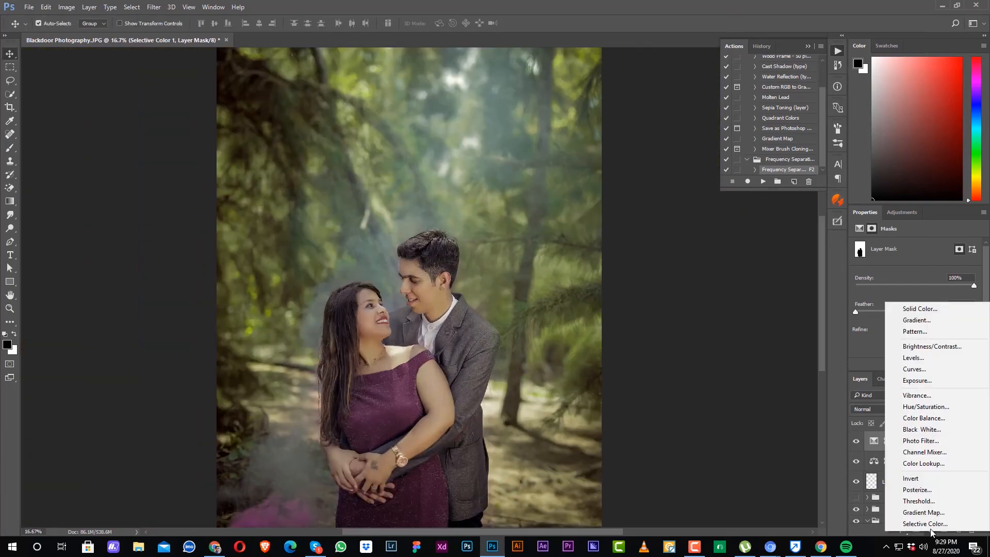
{"action": "left_click", "coordinate": [930, 531]}
{"action": "left_click", "coordinate": [930, 530]}
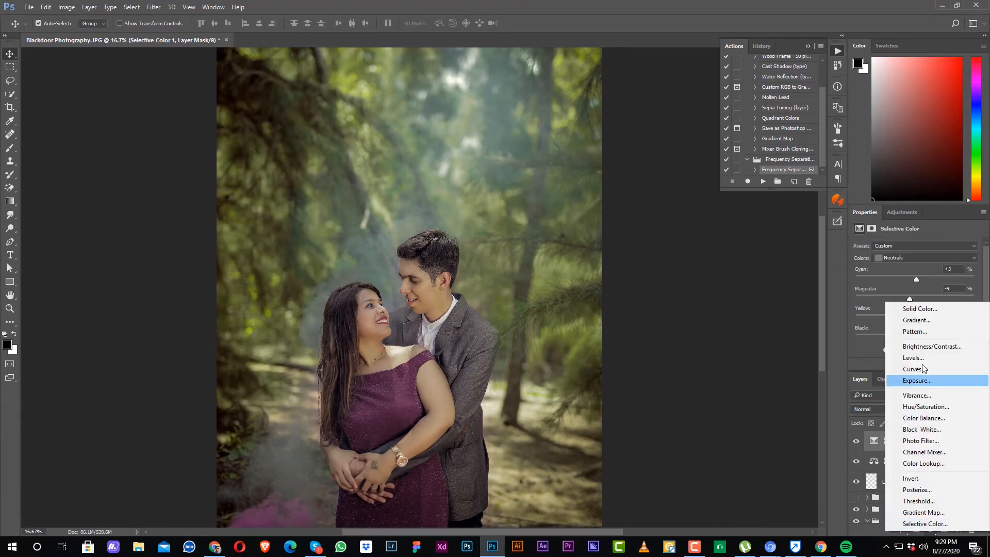
{"action": "left_click", "coordinate": [922, 322]}
{"action": "left_click", "coordinate": [715, 143]}
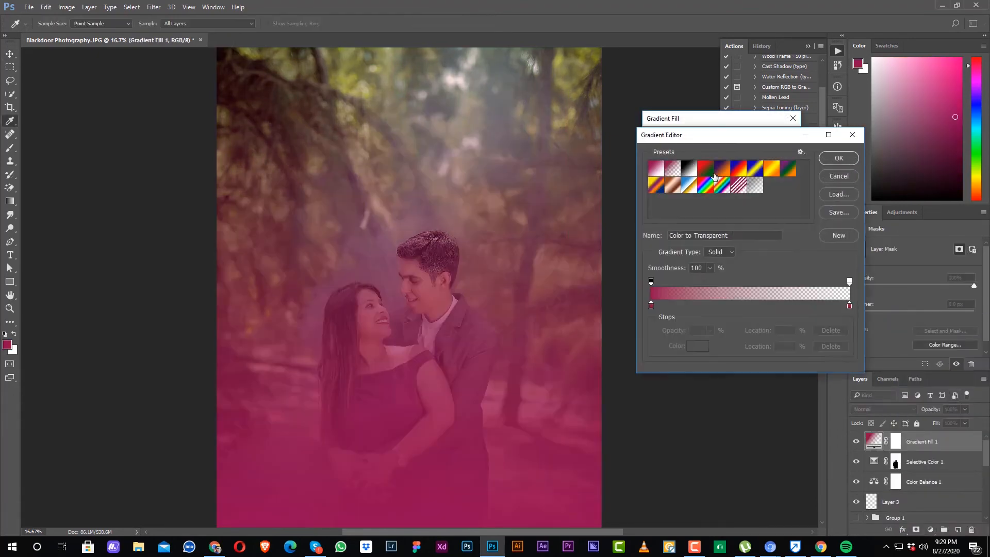
{"action": "left_click", "coordinate": [754, 186]}
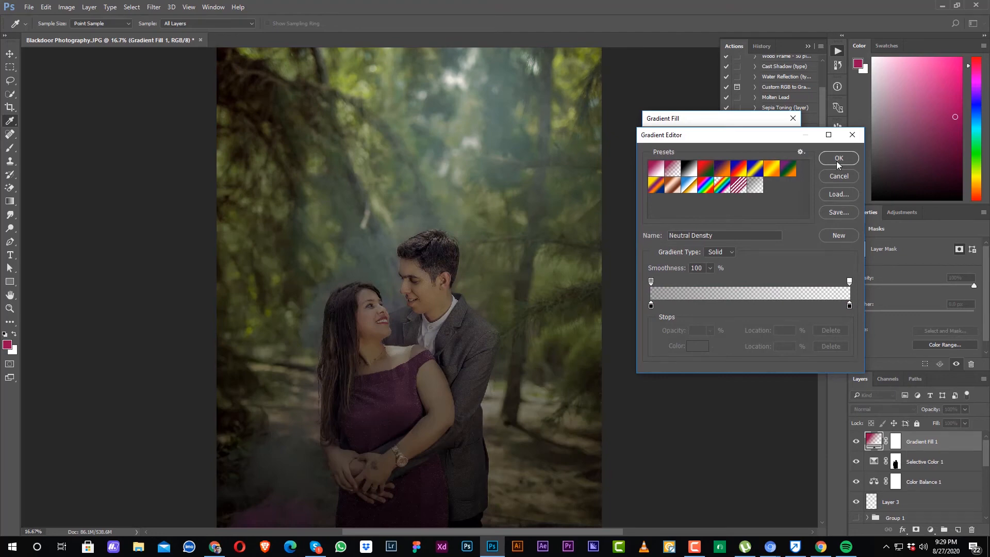
{"action": "left_click", "coordinate": [837, 158]}
Step: Set the gradient fill to Radial style with a 0° angle, reverse it, and reposition its center on the couple
{"action": "left_click", "coordinate": [697, 174]}
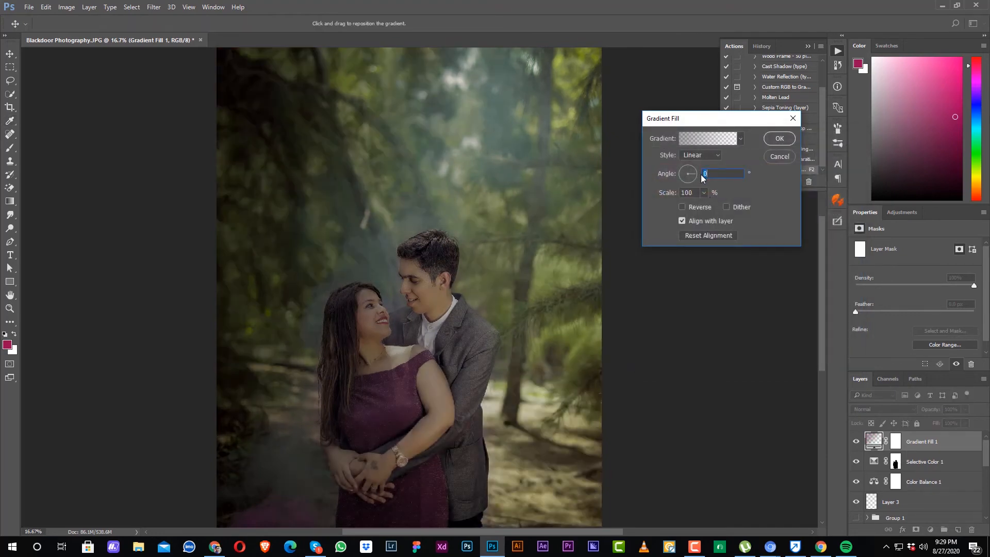
{"action": "left_click", "coordinate": [704, 156]}
{"action": "left_click", "coordinate": [699, 173]}
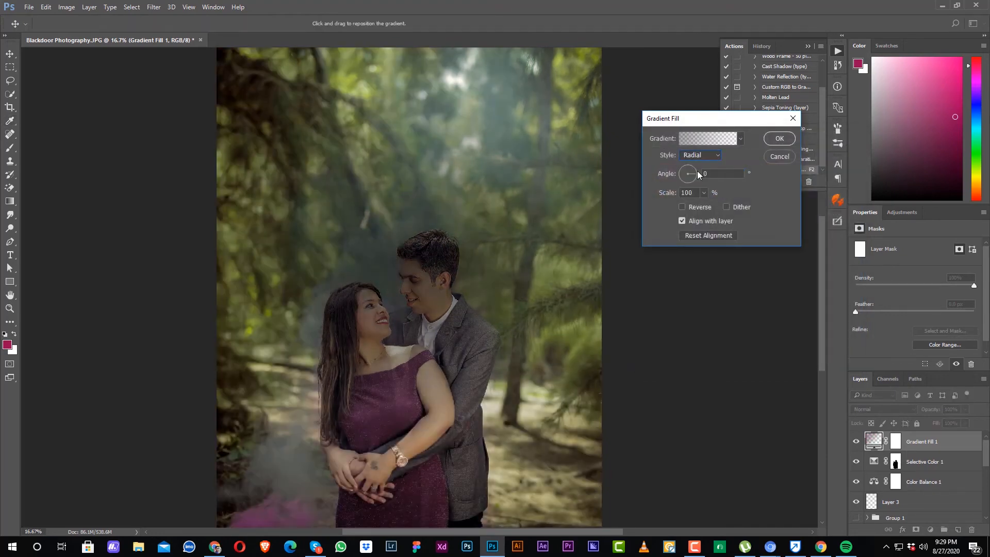
{"action": "left_click", "coordinate": [691, 207]}
{"action": "left_click_drag", "start_coordinate": [393, 342], "coordinate": [370, 386]}
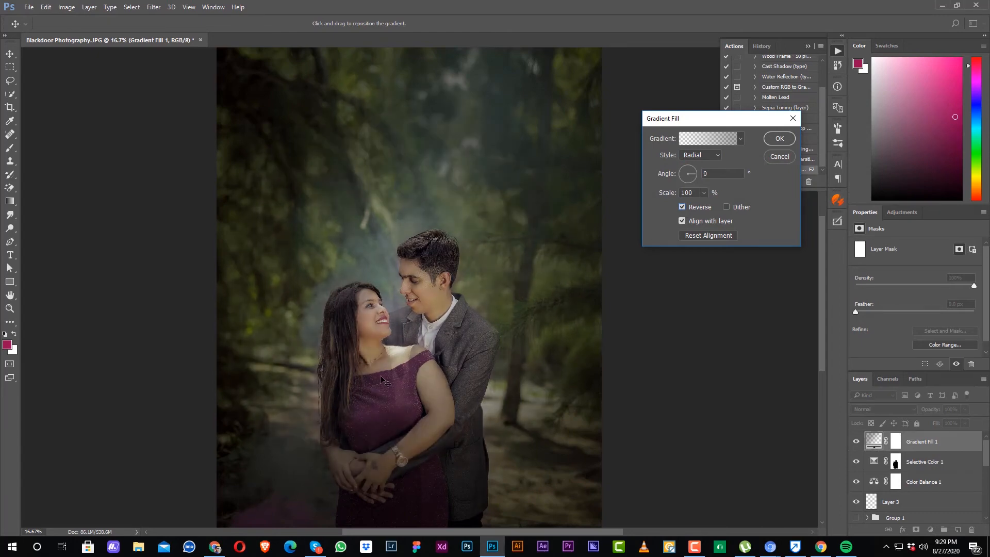
{"action": "left_click", "coordinate": [779, 138]}
Step: Change the gradient fill layer's blend mode to Soft Light
{"action": "left_click", "coordinate": [883, 409]}
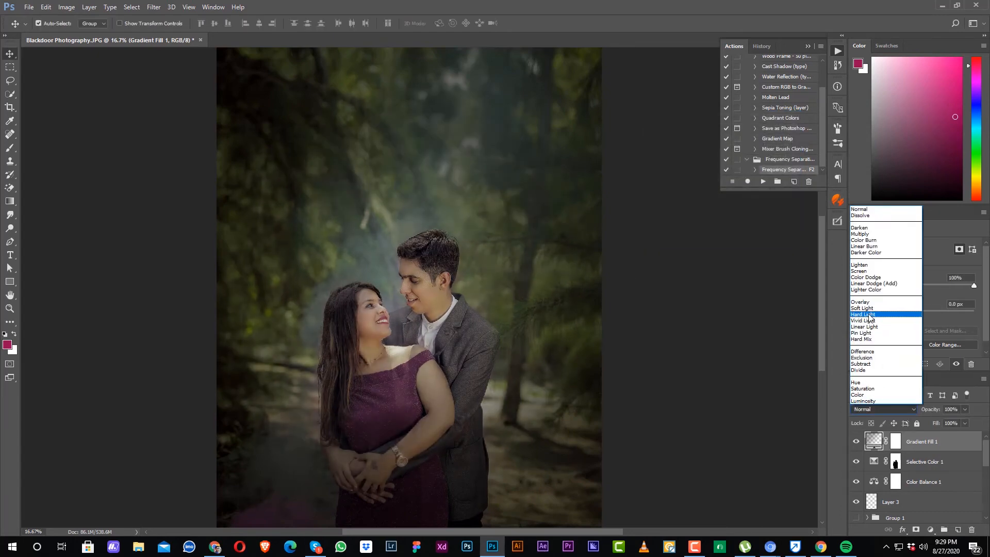
{"action": "left_click", "coordinate": [867, 308]}
{"action": "left_click_drag", "start_coordinate": [606, 368], "coordinate": [606, 295]}
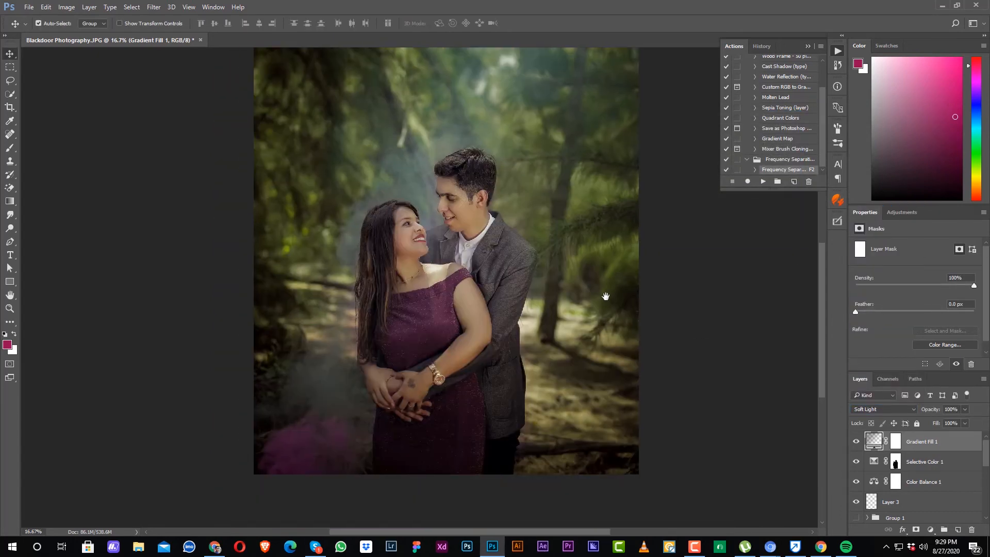
Step: Paint black over the couple on the gradient fill's mask with a 2100 px brush at 100% flow
{"action": "left_click", "coordinate": [896, 441]}
{"action": "key", "text": "d"}
{"action": "key", "text": "b"}
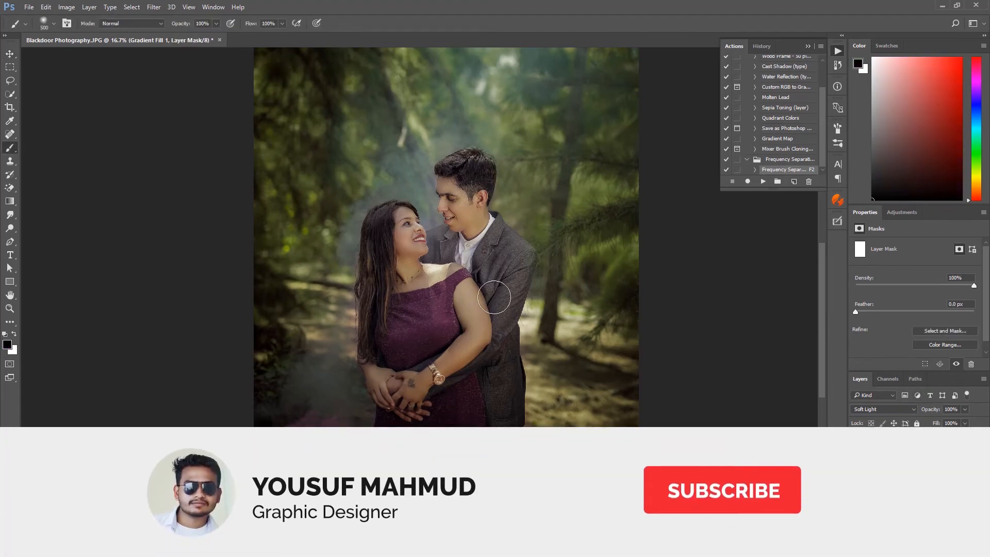
{"action": "key", "text": "bracketright"}
{"action": "key", "text": "bracketright"}
{"action": "key", "text": "bracketright"}
{"action": "key", "text": "bracketright"}
{"action": "key", "text": "bracketright"}
{"action": "key", "text": "bracketright"}
{"action": "key", "text": "bracketright"}
{"action": "key", "text": "bracketright"}
{"action": "key", "text": "bracketright"}
{"action": "key", "text": "bracketright"}
{"action": "key", "text": "bracketright"}
{"action": "key", "text": "bracketright"}
{"action": "key", "text": "bracketright"}
{"action": "key", "text": "bracketright"}
{"action": "key", "text": "bracketright"}
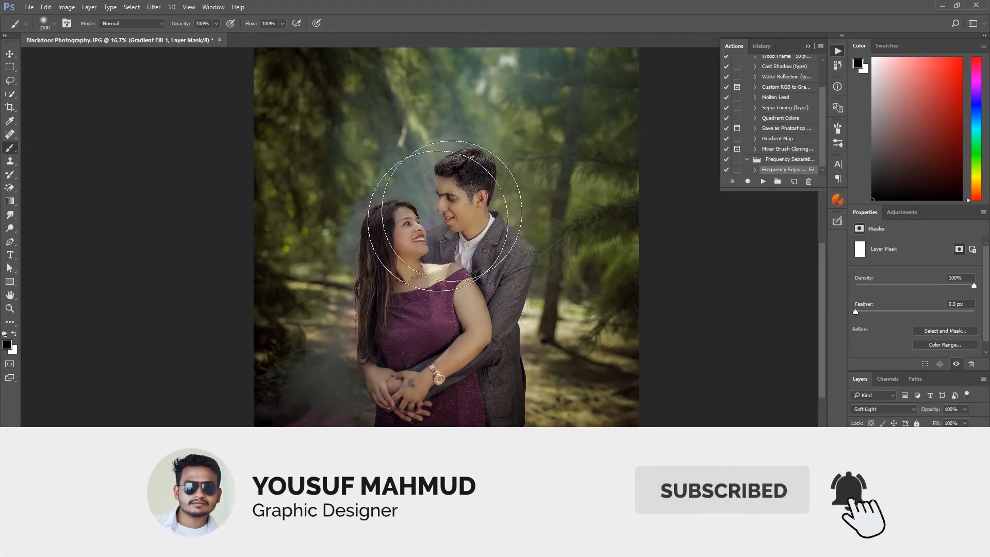
{"action": "mouse_move", "coordinate": [461, 456]}
{"action": "left_mouse_down"}
{"action": "mouse_move", "coordinate": [409, 376]}
{"action": "mouse_move", "coordinate": [420, 366]}
{"action": "left_mouse_up"}
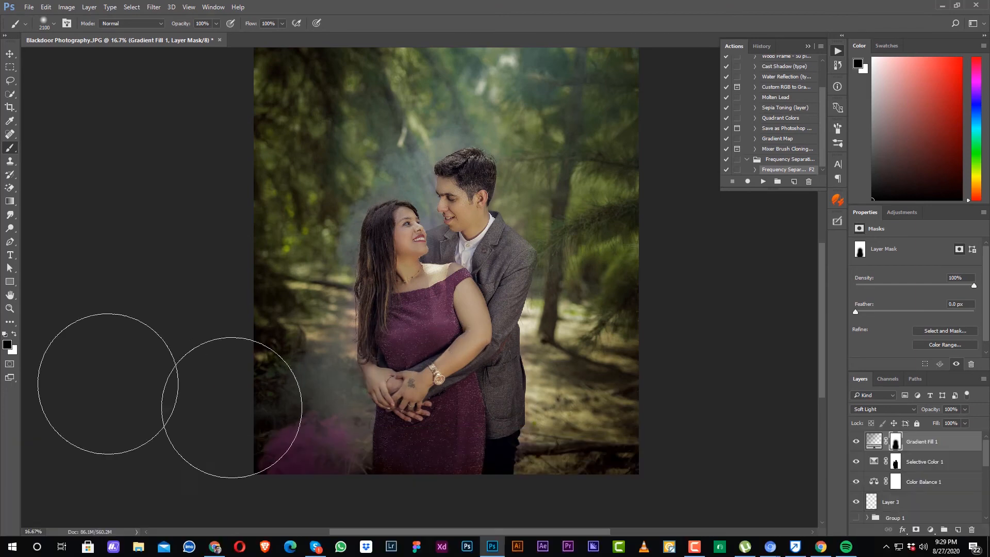
Step: Reduce the gradient fill layer's opacity to 74%
{"action": "left_click", "coordinate": [14, 335]}
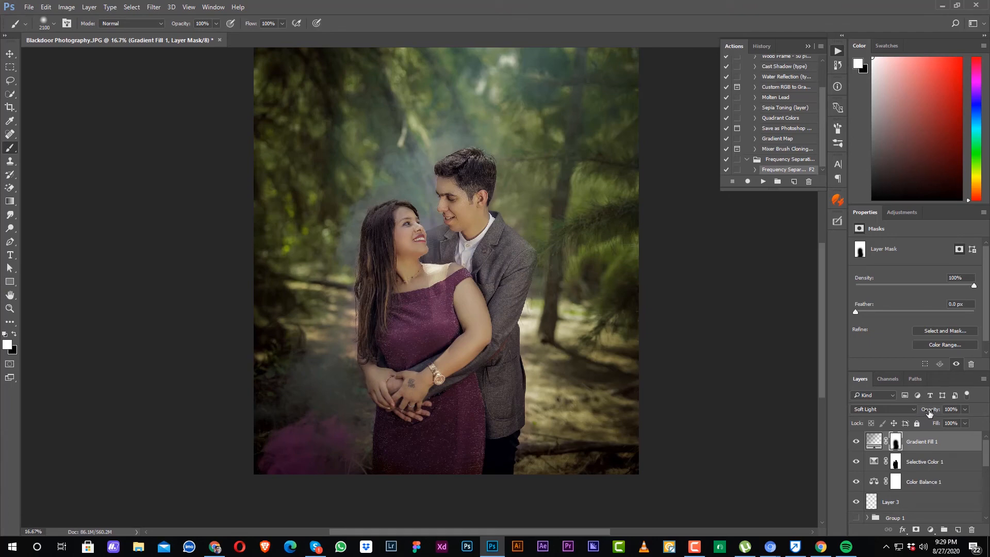
{"action": "left_click_drag", "start_coordinate": [927, 410], "coordinate": [918, 411]}
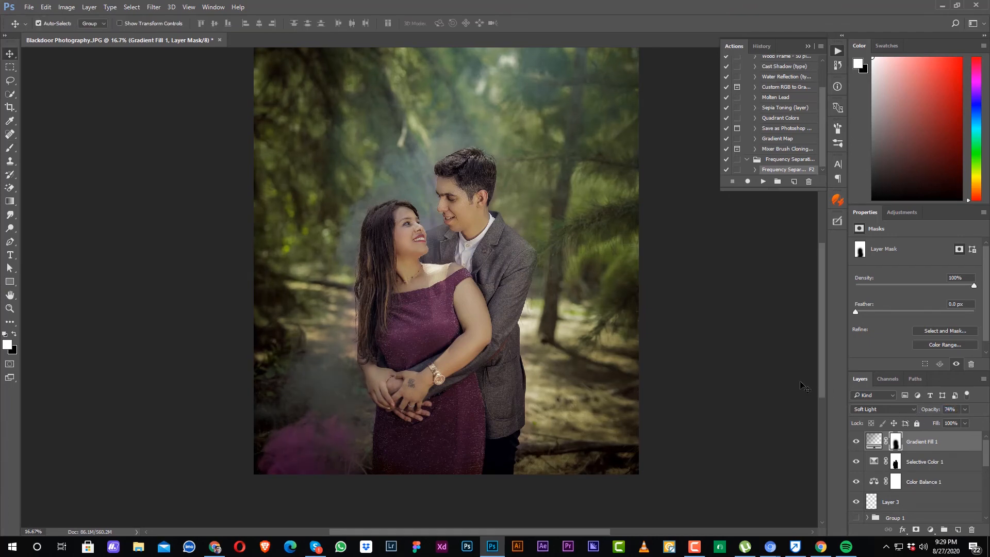
{"action": "left_click", "coordinate": [939, 444]}
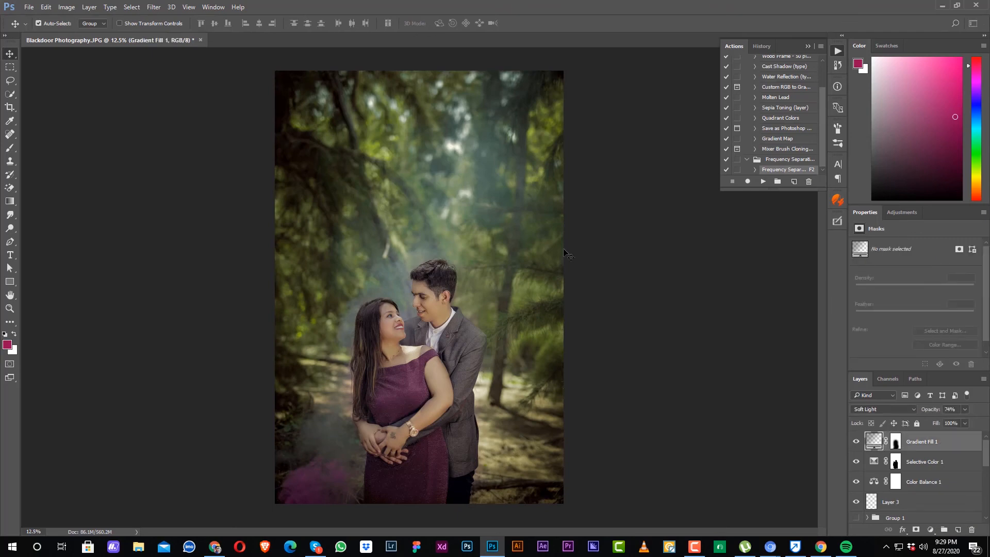
Step: Create a new 1500 × 1500 px document at 300 pixels/inch and fill its background with black
{"action": "key", "text": "ctrl+n"}
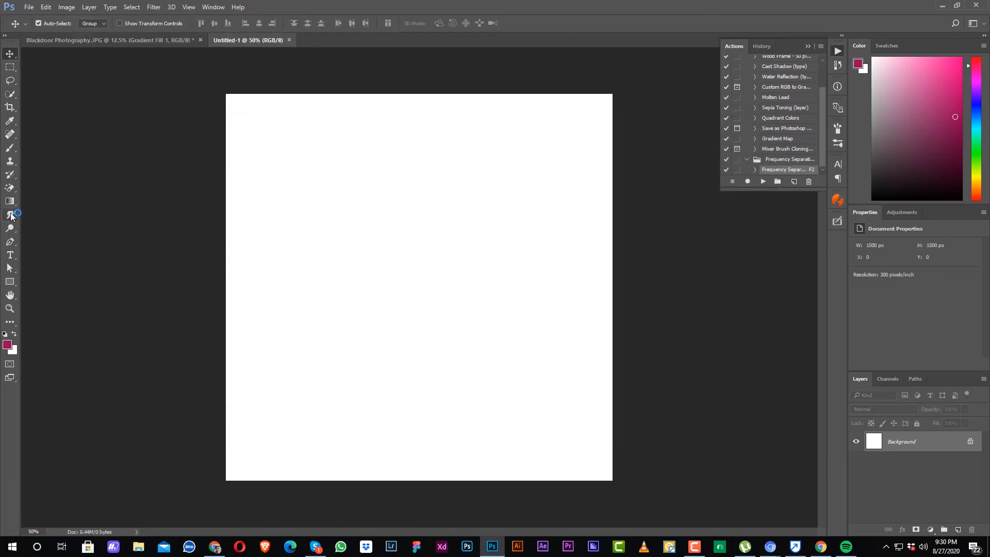
{"action": "key", "text": "b"}
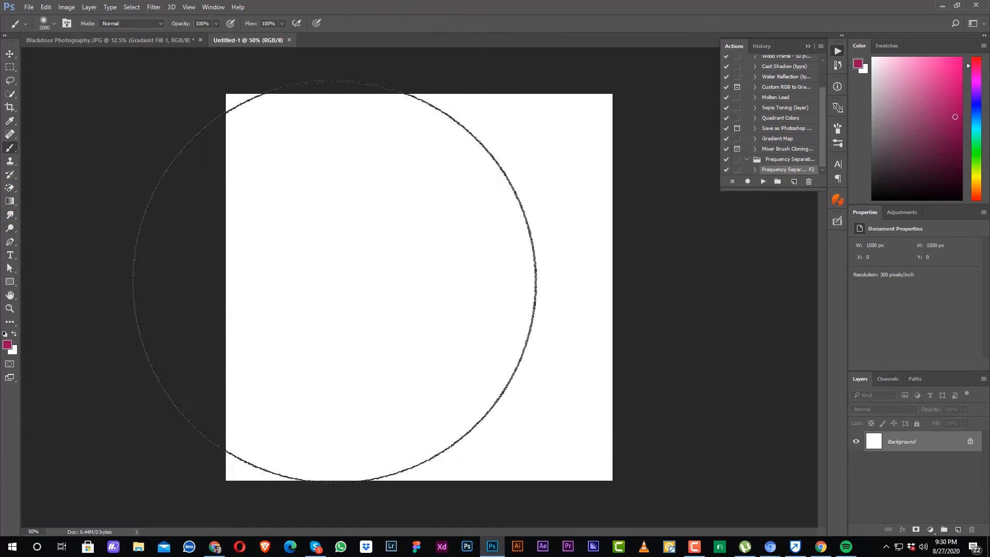
{"action": "key", "text": "bracketleft"}
{"action": "key", "text": "bracketleft"}
{"action": "key", "text": "bracketleft"}
{"action": "key", "text": "bracketleft"}
{"action": "key", "text": "bracketleft"}
{"action": "key", "text": "bracketleft"}
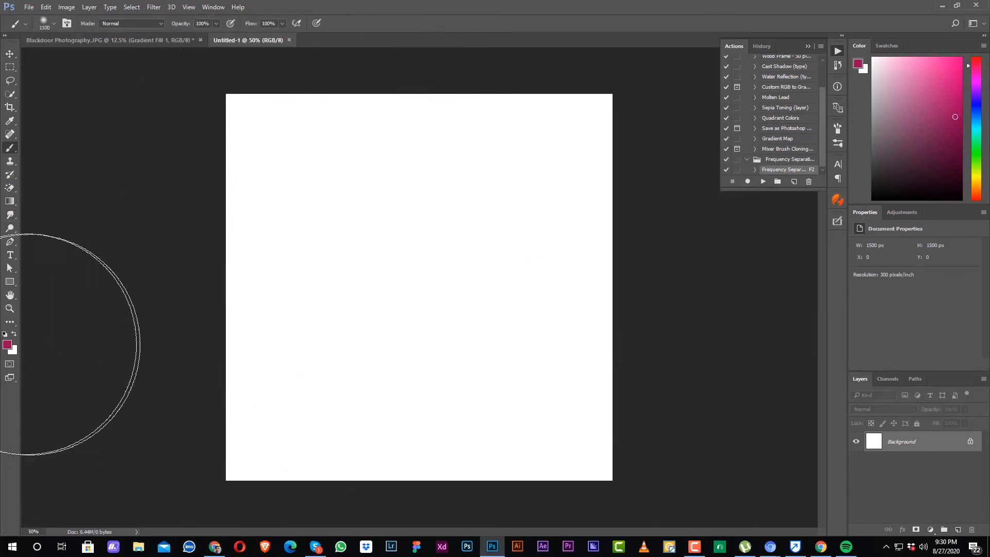
{"action": "left_click", "coordinate": [7, 335]}
{"action": "key", "text": "alt+BackSpace"}
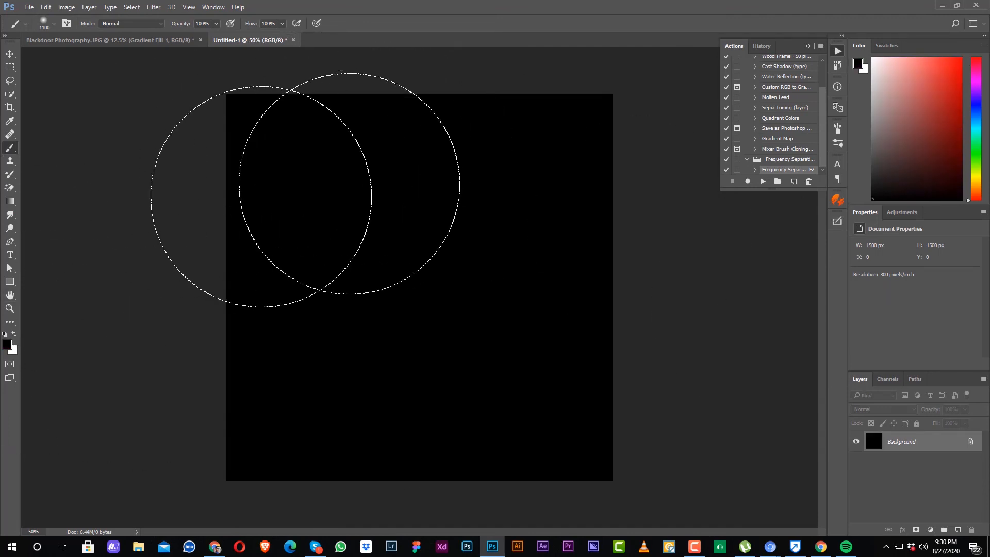
Step: Set the foreground color to orange #fd9604 and dab a soft glow near the upper edge of the black canvas
{"action": "key", "text": "bracketright"}
{"action": "left_click", "coordinate": [7, 343]}
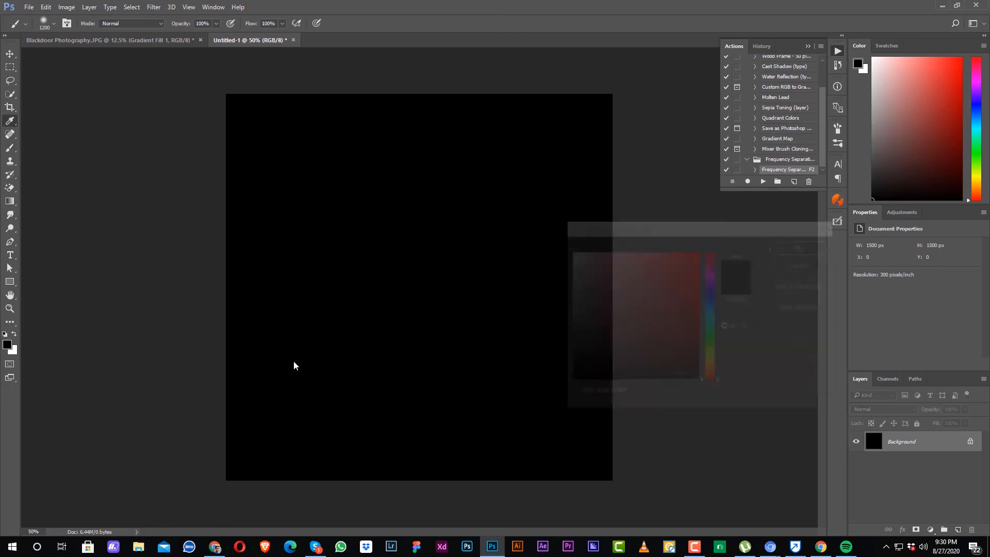
{"action": "left_click_drag", "start_coordinate": [717, 374], "coordinate": [716, 375]}
{"action": "left_click_drag", "start_coordinate": [695, 256], "coordinate": [697, 251]}
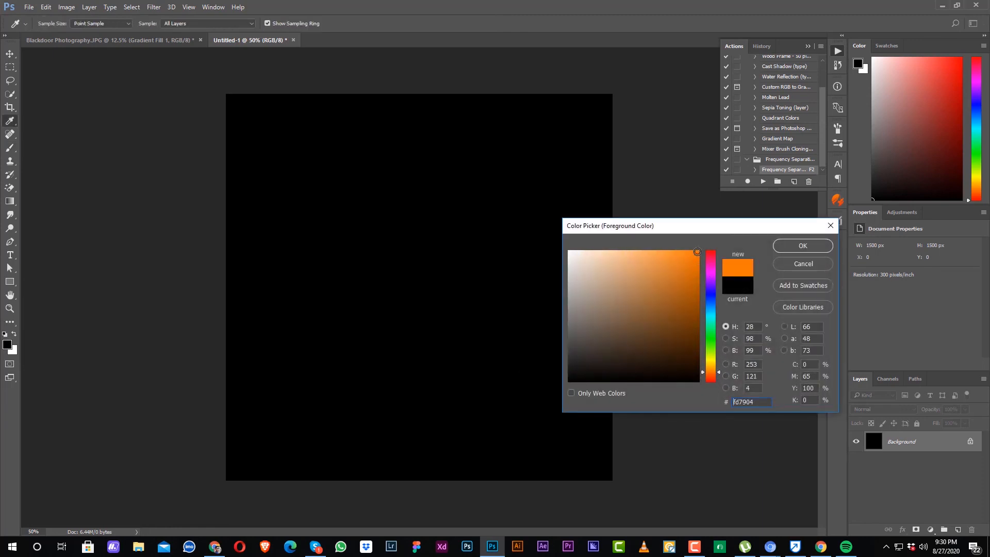
{"action": "left_click_drag", "start_coordinate": [717, 380], "coordinate": [718, 370]}
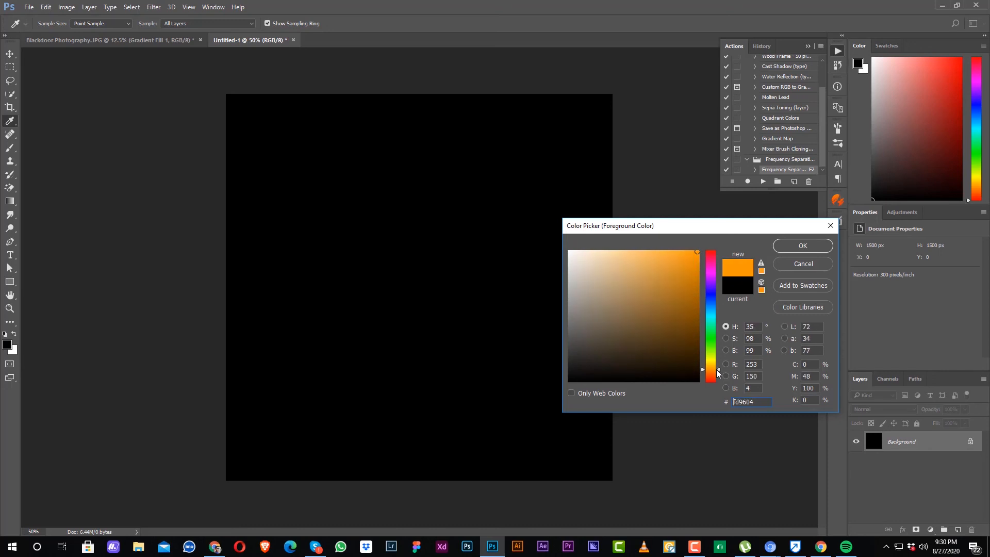
{"action": "left_click", "coordinate": [818, 246]}
{"action": "key", "text": "b"}
{"action": "left_click", "coordinate": [472, 129]}
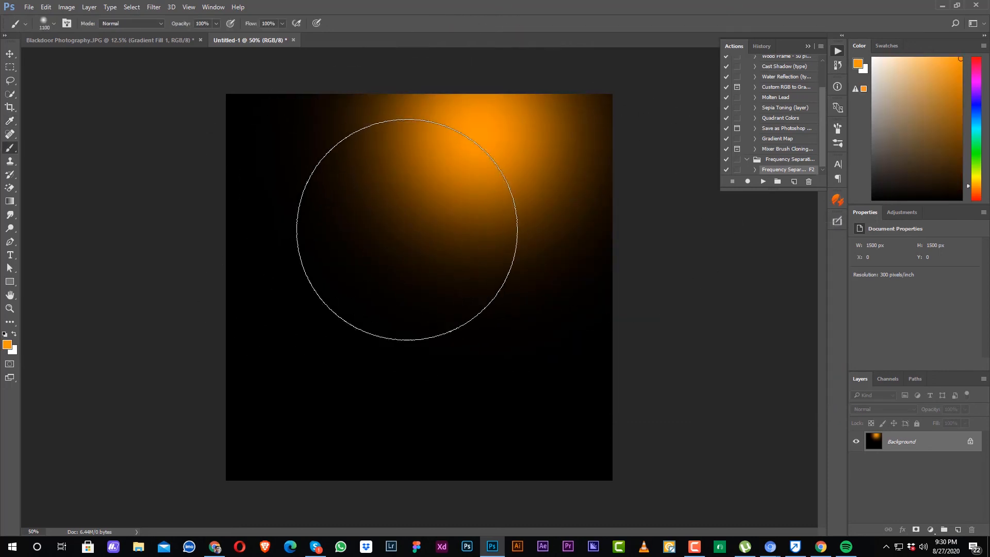
Step: Set the brush to 1200 px and the foreground color to a deeper, redder orange
{"action": "key", "text": "]"}
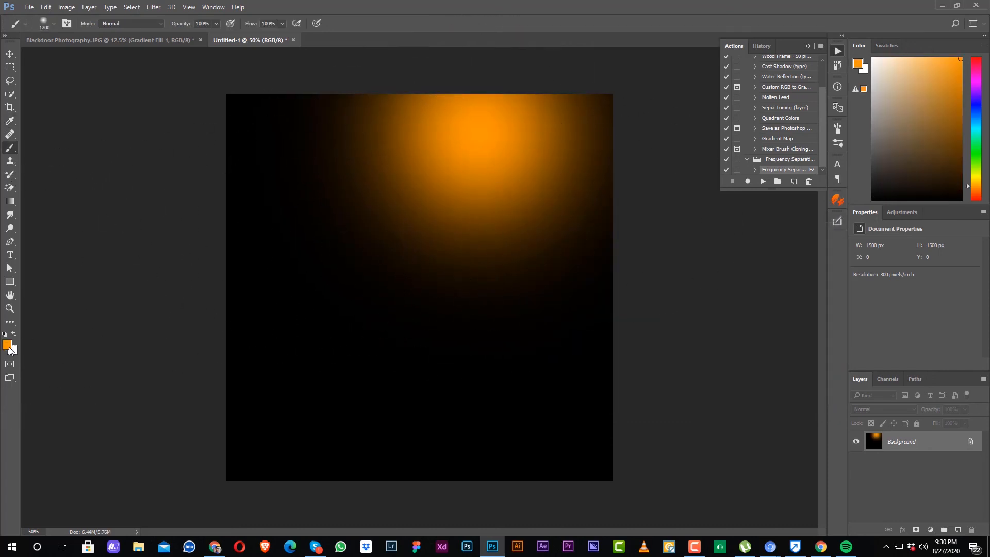
{"action": "left_click", "coordinate": [7, 345]}
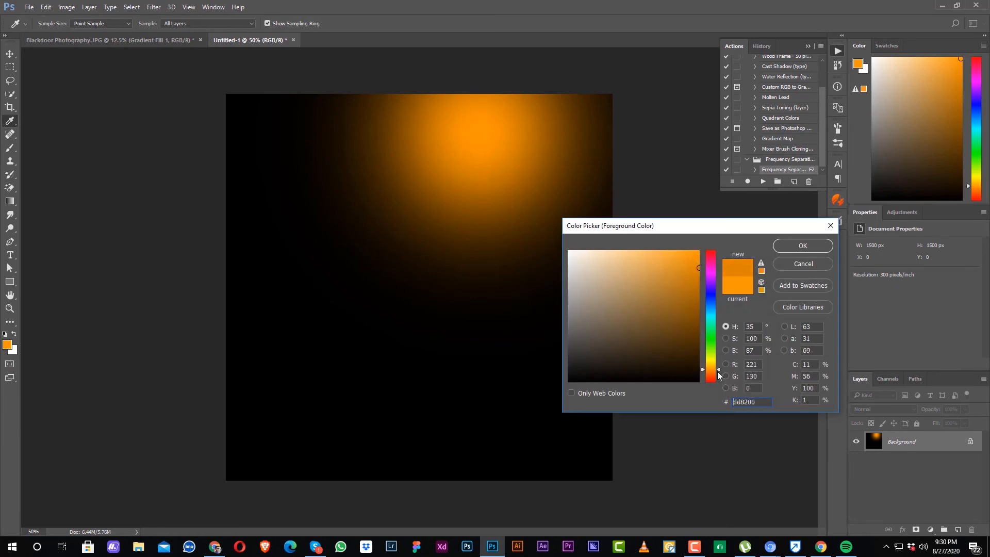
{"action": "left_click_drag", "start_coordinate": [719, 374], "coordinate": [720, 375]}
{"action": "left_click", "coordinate": [803, 245]}
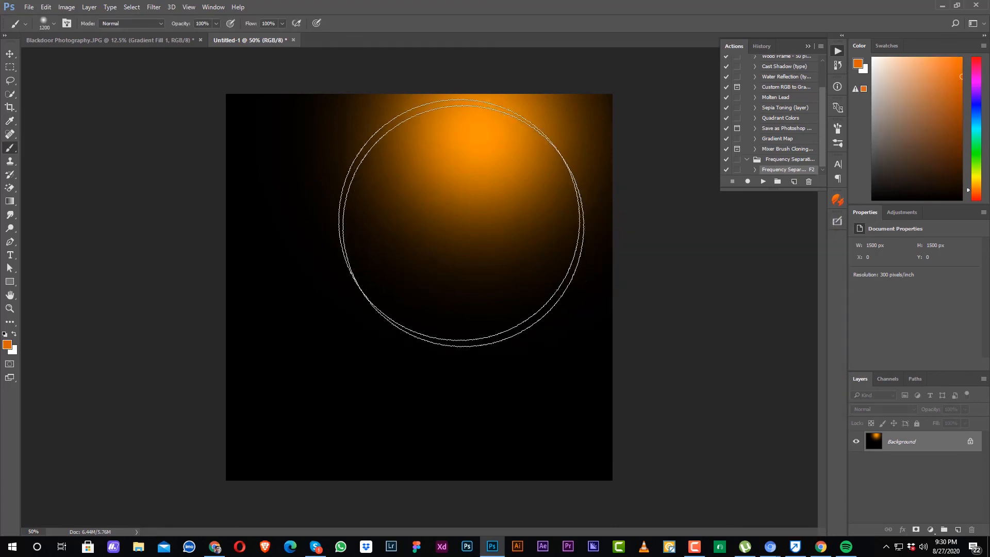
Step: Set the brush flow to 29% and sweep the deeper orange diagonally across the canvas below the bright glow, extending past its far edge
{"action": "mouse_move", "coordinate": [408, 187]}
{"action": "left_mouse_down"}
{"action": "mouse_move", "coordinate": [482, 216]}
{"action": "mouse_move", "coordinate": [574, 229]}
{"action": "left_mouse_up"}
{"action": "key", "text": "ctrl+z"}
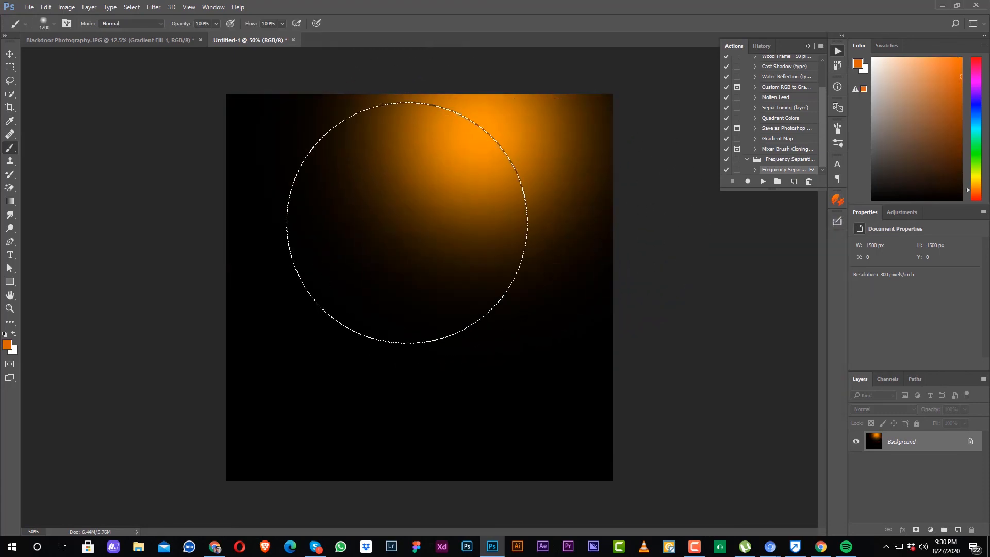
{"action": "left_click_drag", "start_coordinate": [256, 39], "coordinate": [247, 39]}
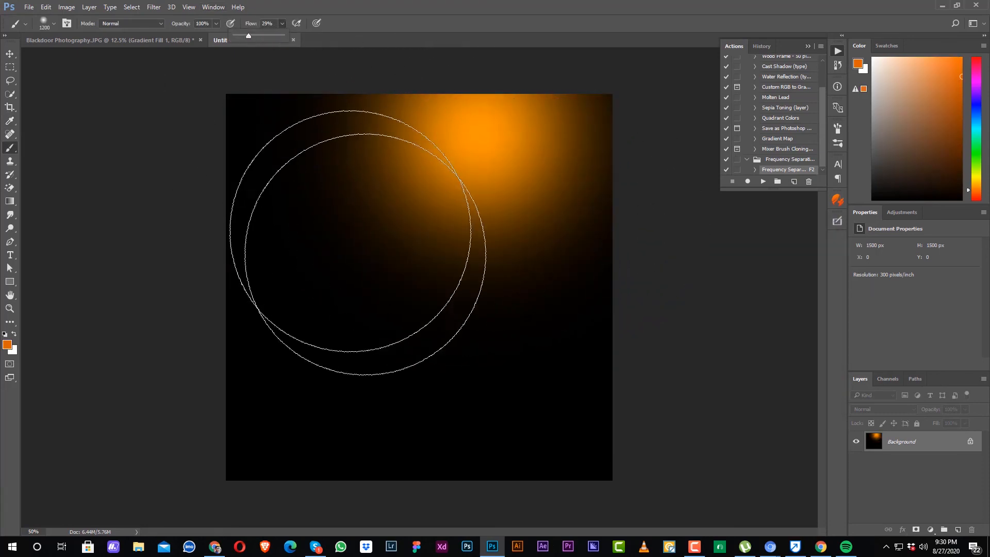
{"action": "mouse_move", "coordinate": [362, 252]}
{"action": "left_mouse_down"}
{"action": "mouse_move", "coordinate": [444, 257]}
{"action": "mouse_move", "coordinate": [567, 253]}
{"action": "left_mouse_up"}
{"action": "key", "text": "ctrl+z"}
{"action": "mouse_move", "coordinate": [341, 172]}
{"action": "left_mouse_down"}
{"action": "mouse_move", "coordinate": [574, 248]}
{"action": "mouse_move", "coordinate": [605, 285]}
{"action": "left_mouse_up"}
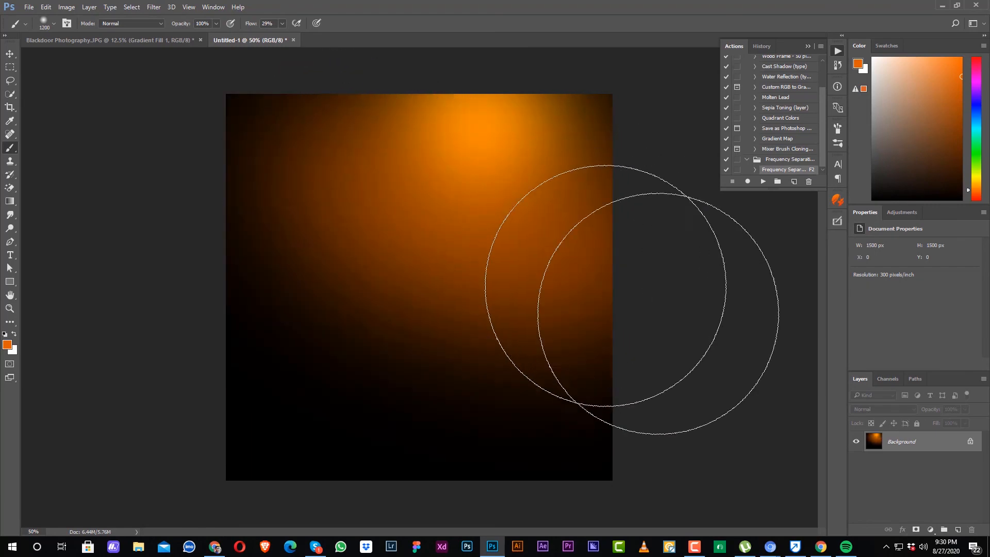
{"action": "left_click", "coordinate": [636, 228]}
Step: Move the painted glow into the couple portrait document as a new layer and set its blend mode to Screen
{"action": "key", "text": "v"}
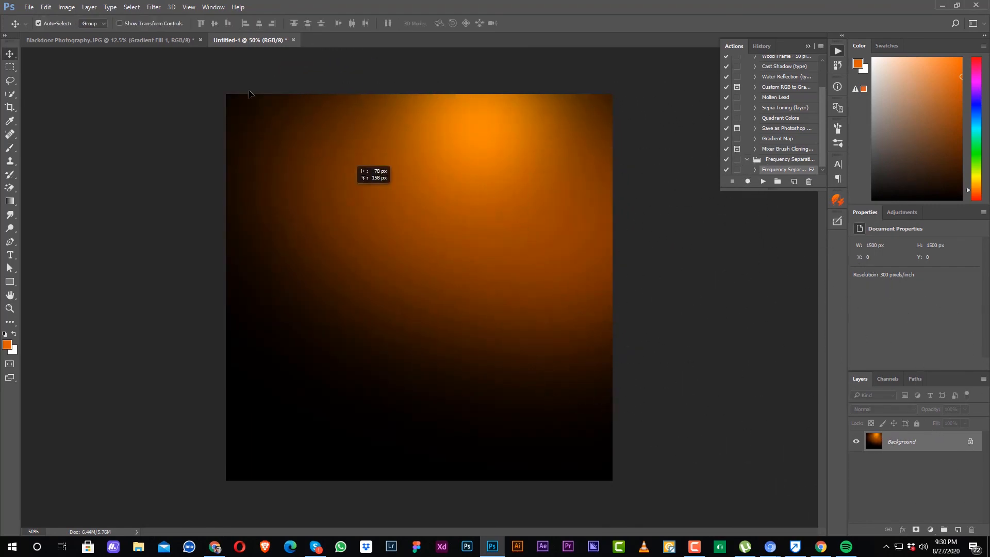
{"action": "left_click_drag", "start_coordinate": [149, 40], "coordinate": [477, 209]}
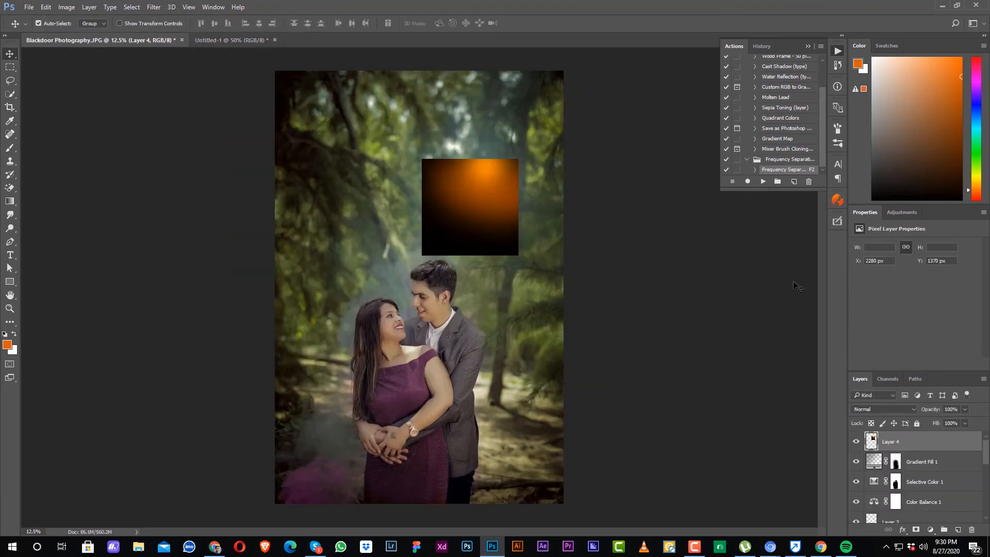
{"action": "left_click", "coordinate": [893, 411]}
{"action": "left_click", "coordinate": [868, 272]}
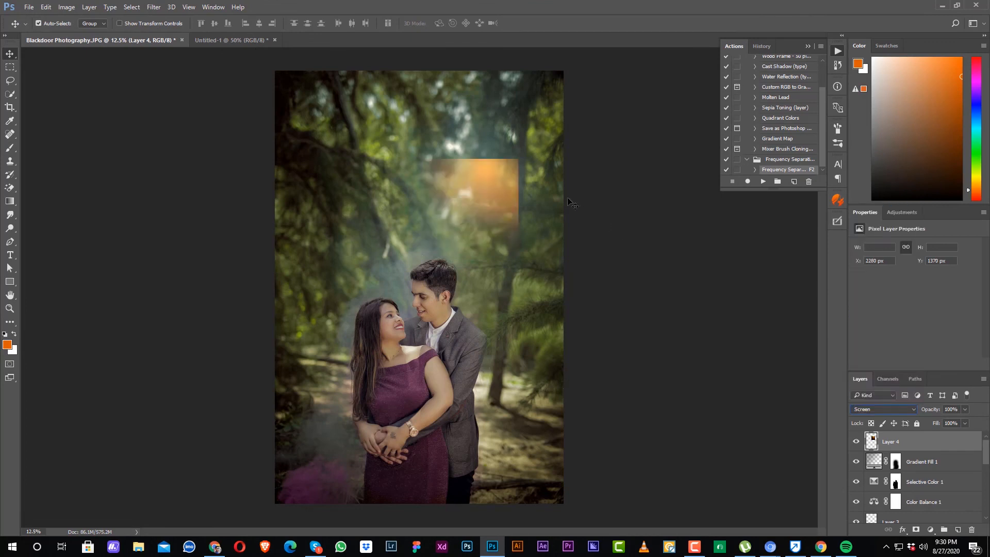
Step: Scale the glow layer to about 375% and position it over the upper part of the portrait at X 0 px, Y -671 px
{"action": "key", "text": "ctrl+t"}
{"action": "left_click_drag", "start_coordinate": [518, 159], "coordinate": [661, 72]}
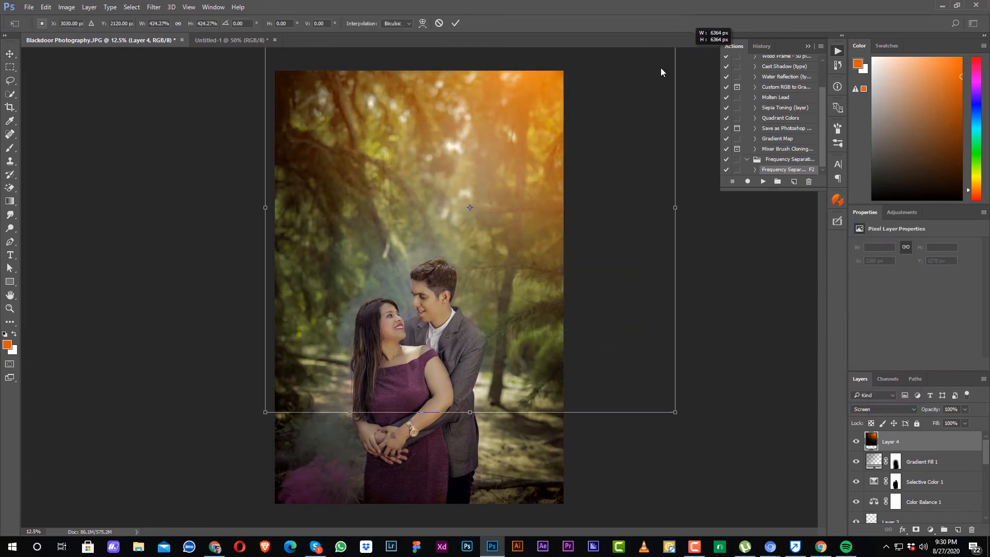
{"action": "left_click_drag", "start_coordinate": [615, 123], "coordinate": [626, 189]}
{"action": "left_click_drag", "start_coordinate": [685, 480], "coordinate": [637, 432]}
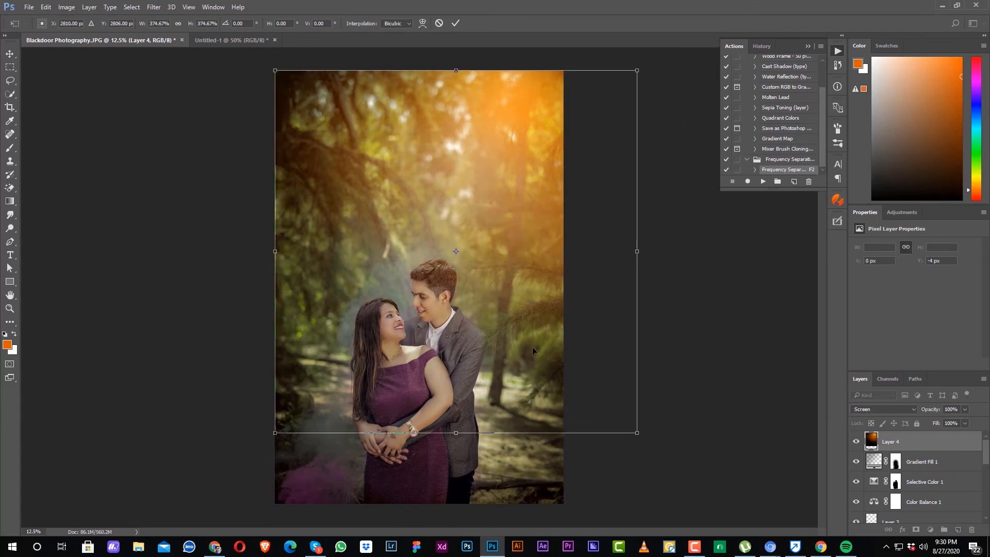
{"action": "left_click_drag", "start_coordinate": [532, 347], "coordinate": [530, 293]}
{"action": "key", "text": "Return"}
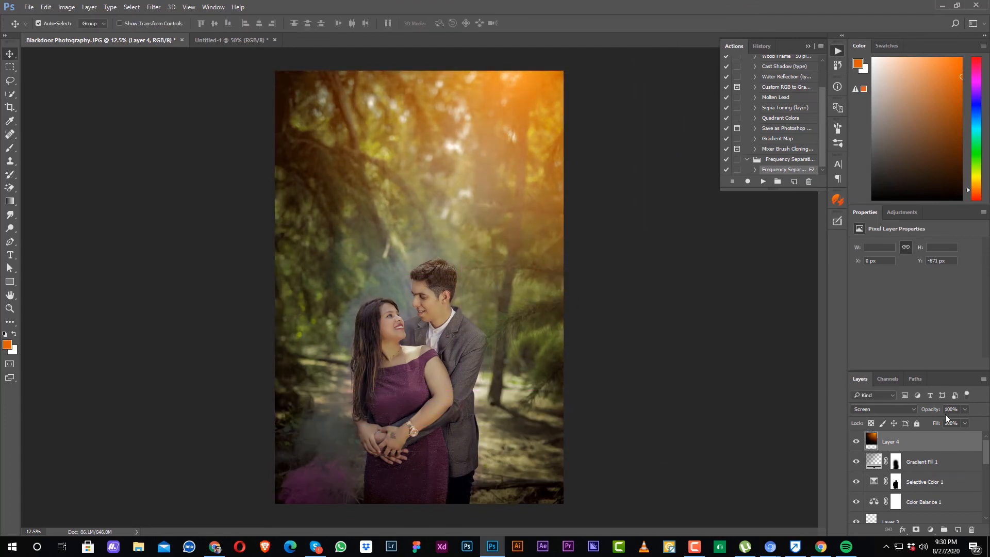
Step: Reduce the orange glow layer's opacity to 28% and deselect the layer
{"action": "left_click_drag", "start_coordinate": [906, 414], "coordinate": [894, 414]}
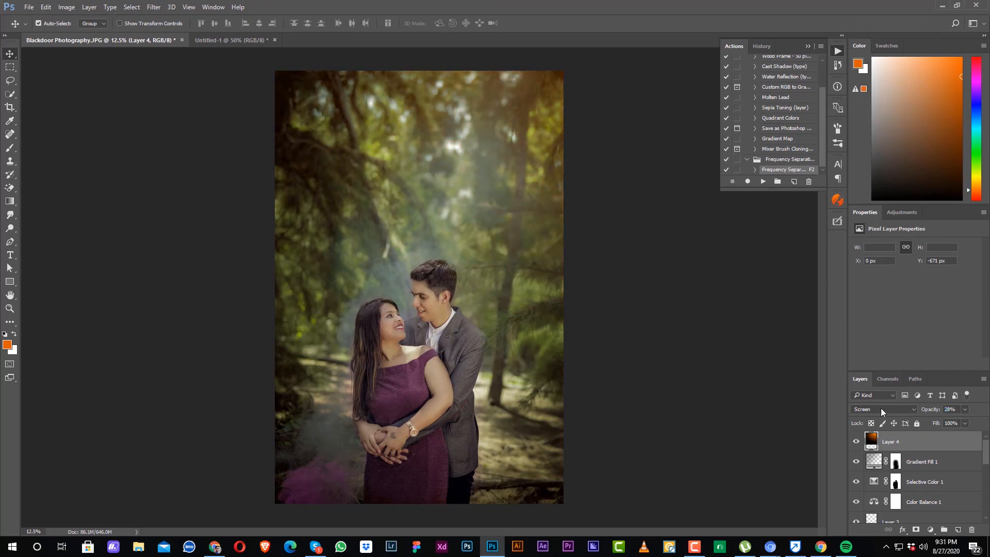
{"action": "left_click", "coordinate": [649, 382]}
Step: Select Group 2, the group below Layer 1 that contains the Background copy
{"action": "scroll", "coordinate": [948, 439], "scroll_direction": "down", "scroll_amount": 5}
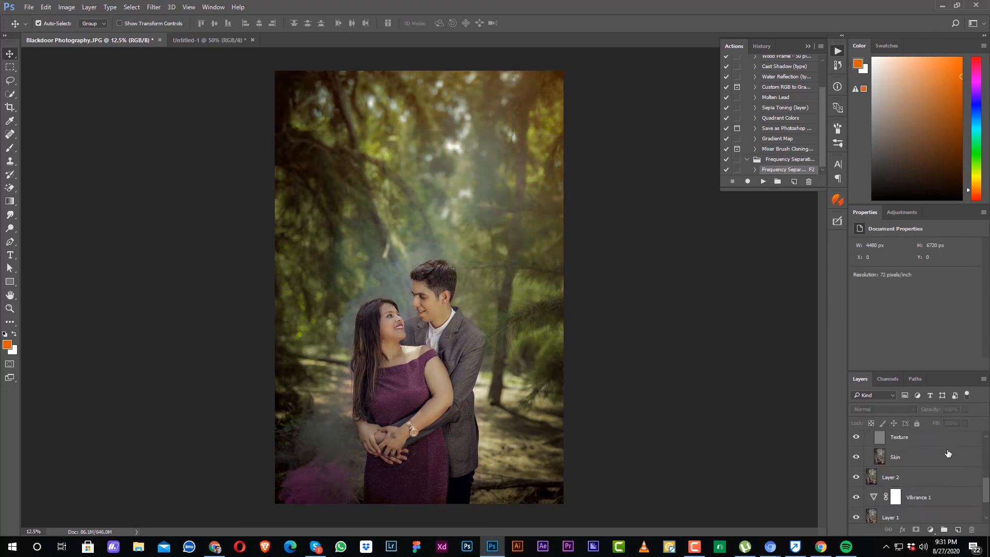
{"action": "left_click", "coordinate": [907, 493]}
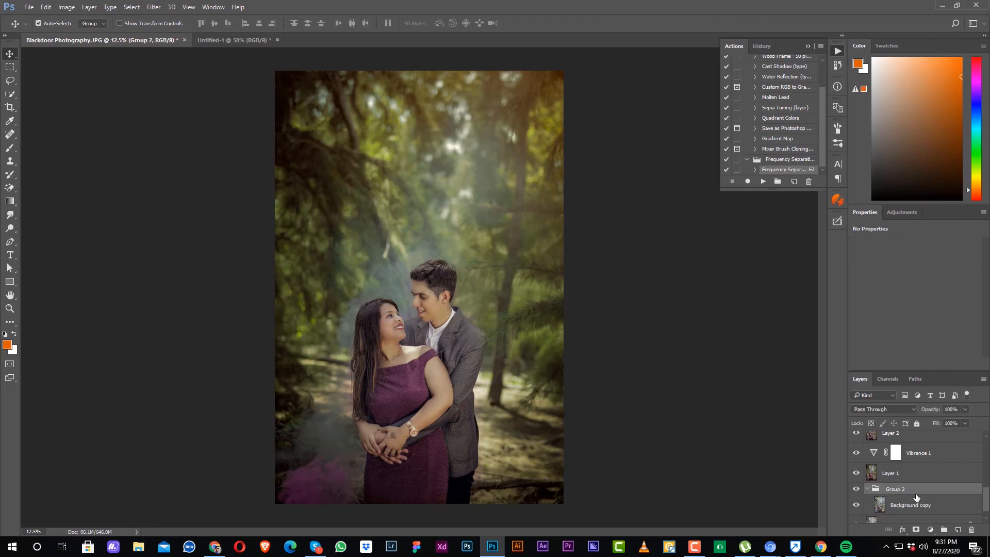